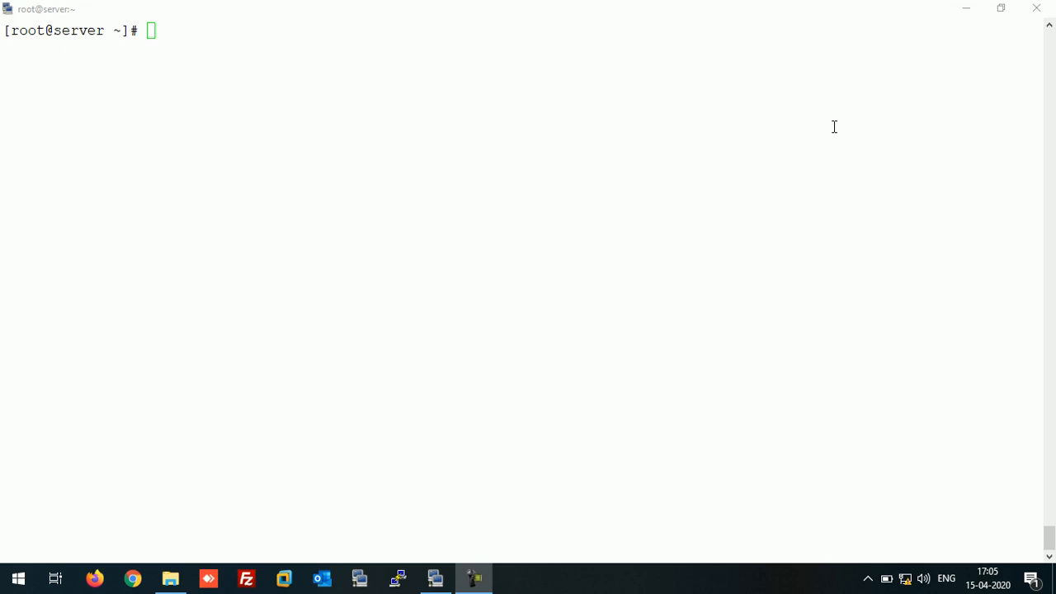
- List block devices with lsblk and point out the new 3T sdb disk
{"action": "left_click", "coordinate": [329, 156]}
{"action": "key", "text": "Return"}
{"action": "key", "text": "Return"}
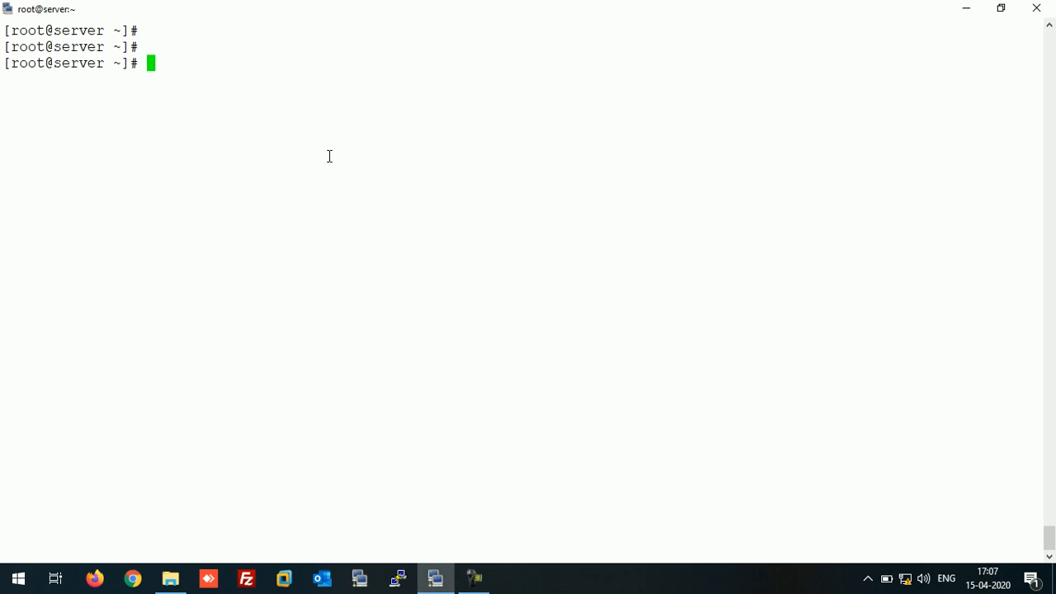
{"action": "type", "text": "l"}
{"action": "type", "text": "sn"}
{"action": "key", "text": "BackSpace"}
{"action": "type", "text": "blk"}
{"action": "key", "text": "Return"}
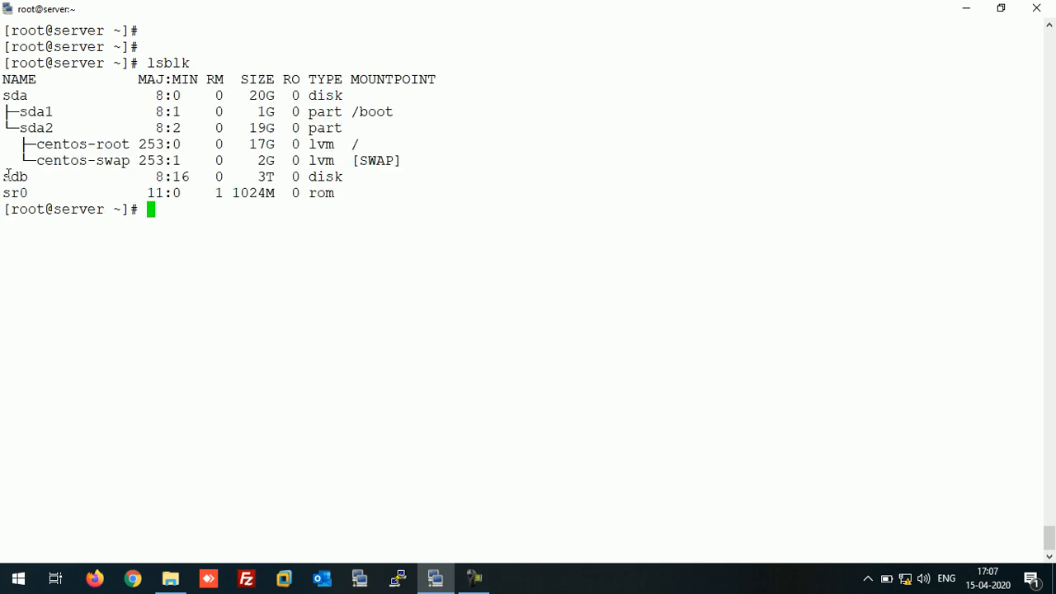
{"action": "mouse_move", "coordinate": [4, 176]}
{"action": "left_mouse_down"}
{"action": "mouse_move", "coordinate": [157, 164]}
{"action": "mouse_move", "coordinate": [342, 180]}
{"action": "left_mouse_up"}
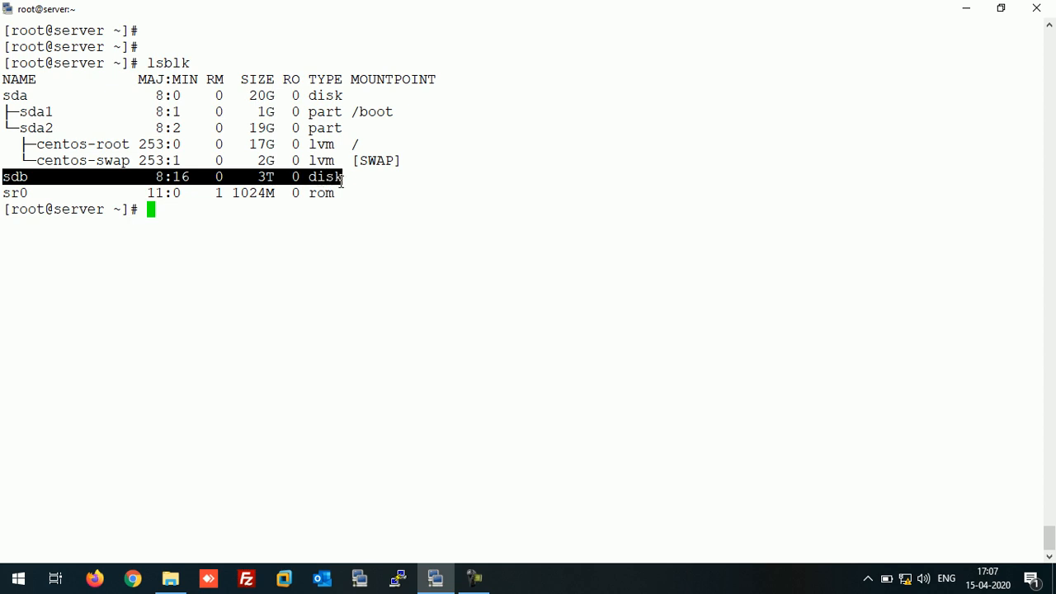
{"action": "left_click", "coordinate": [400, 200]}
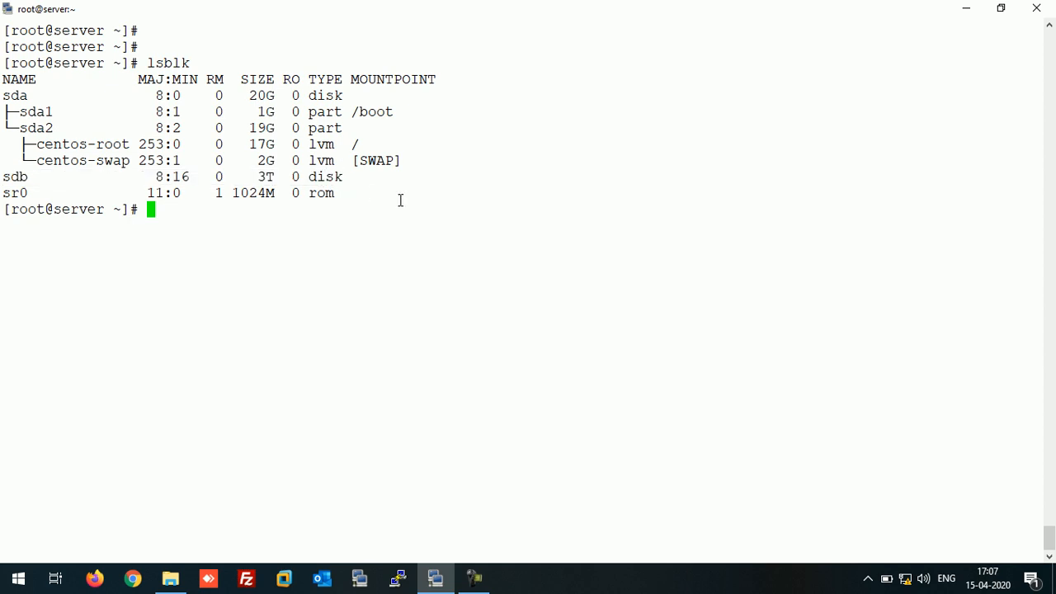
{"action": "type", "text": "f"}
{"action": "type", "text": "i"}
- Run fdisk -l /dev/sdb and point out its gpt label and 3221.2 GB size
{"action": "key", "text": "BackSpace"}
{"action": "key", "text": "BackSpace"}
{"action": "type", "text": "fdisk -"}
{"action": "type", "text": "l /dev/"}
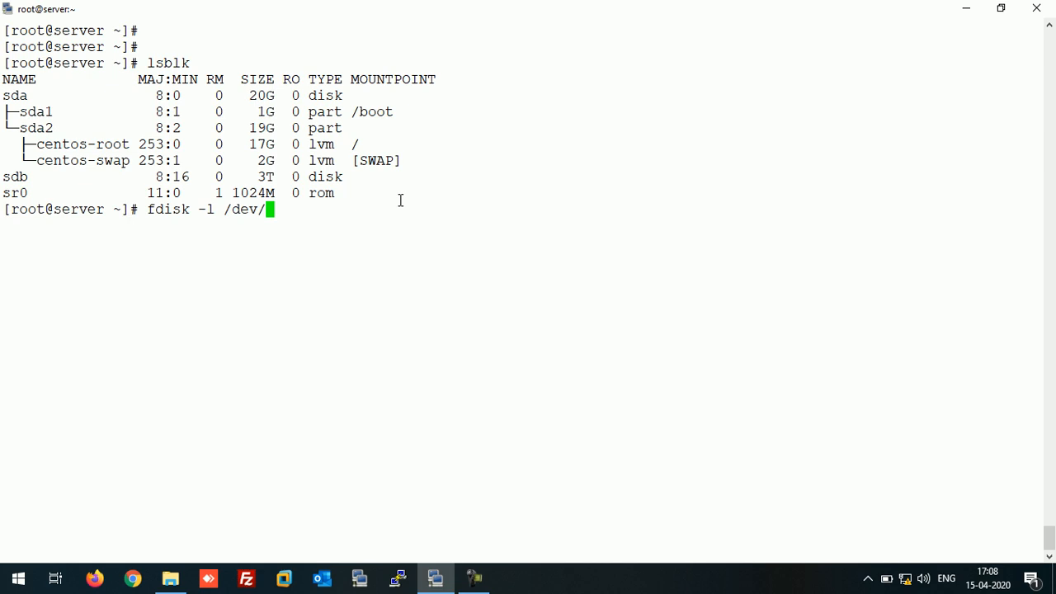
{"action": "type", "text": "sdb"}
{"action": "key", "text": "Return"}
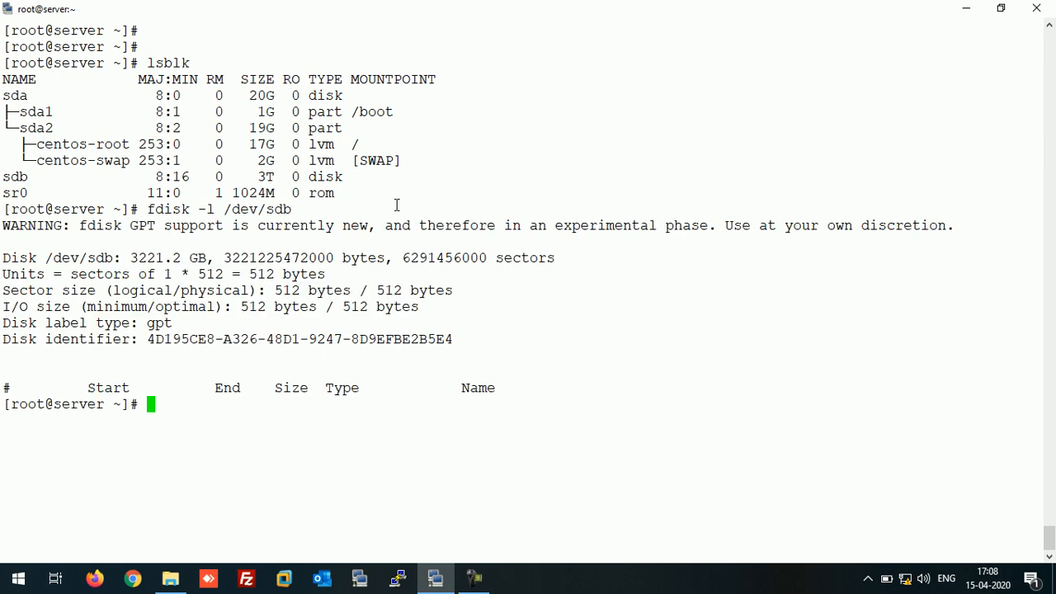
{"action": "left_click_drag", "start_coordinate": [114, 323], "coordinate": [218, 322]}
{"action": "left_click", "coordinate": [226, 316]}
{"action": "left_click_drag", "start_coordinate": [3, 206], "coordinate": [537, 384]}
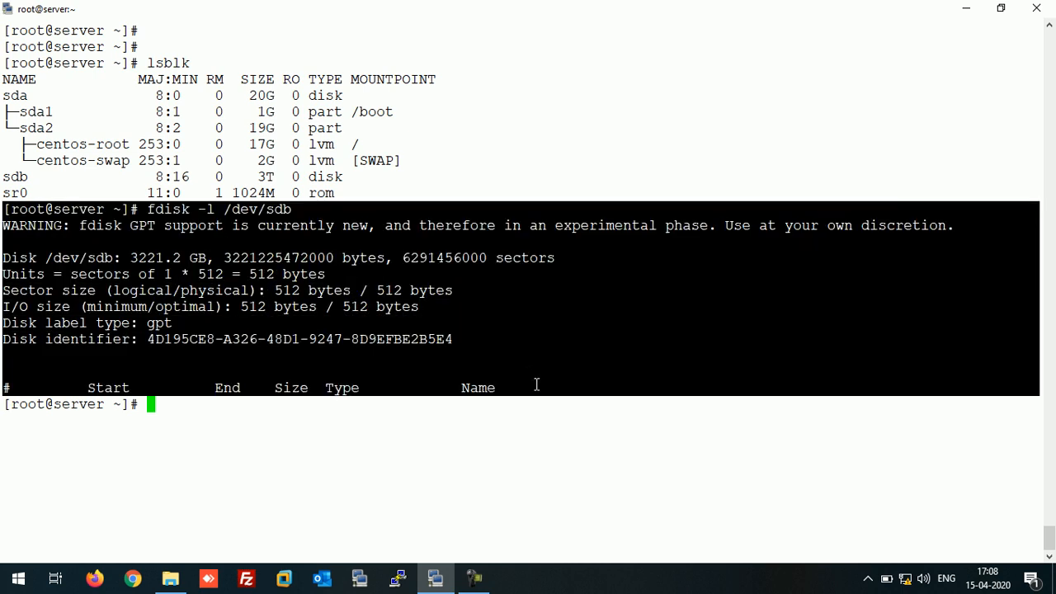
{"action": "left_click", "coordinate": [569, 376]}
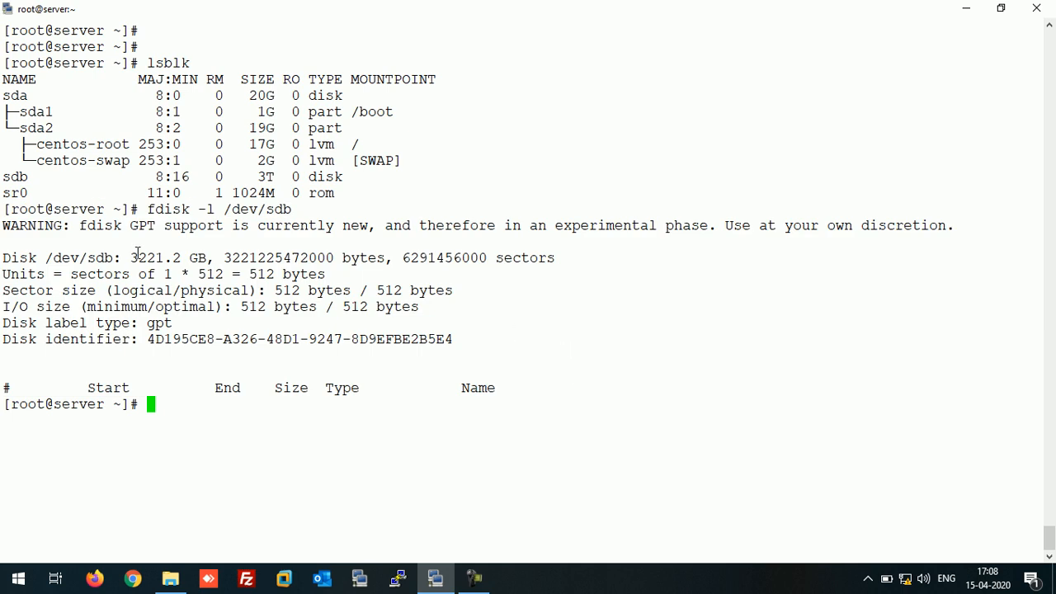
{"action": "left_click_drag", "start_coordinate": [123, 258], "coordinate": [190, 259]}
{"action": "left_click", "coordinate": [210, 261]}
- Clear the screen, start parted on /dev/sdb and show its help command list
{"action": "key", "text": "Return"}
{"action": "key", "text": "Return"}
{"action": "key", "text": "Return"}
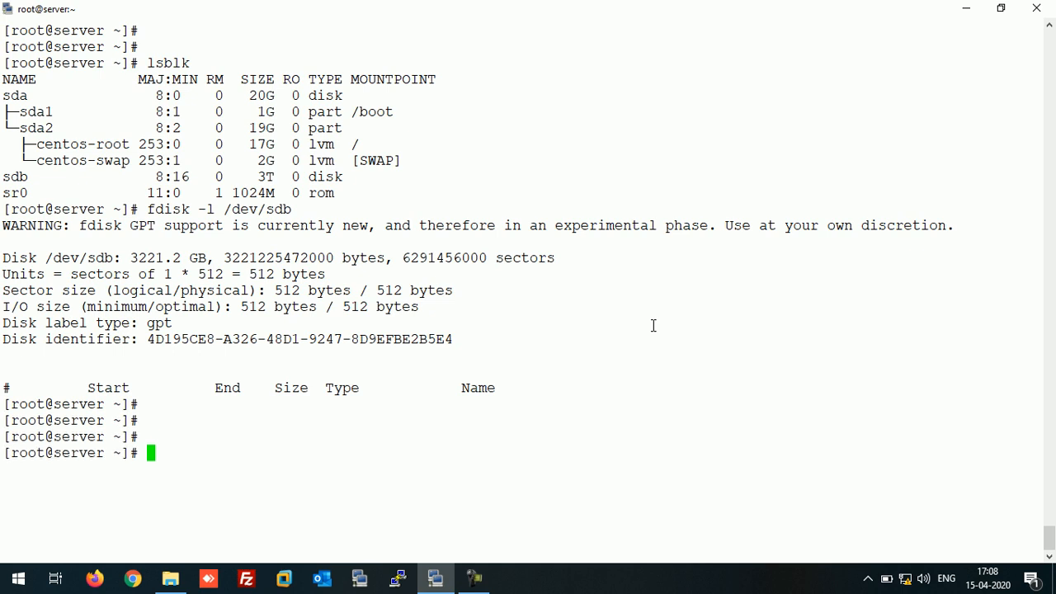
{"action": "key", "text": "ctrl+l"}
{"action": "key", "text": "Return"}
{"action": "key", "text": "Return"}
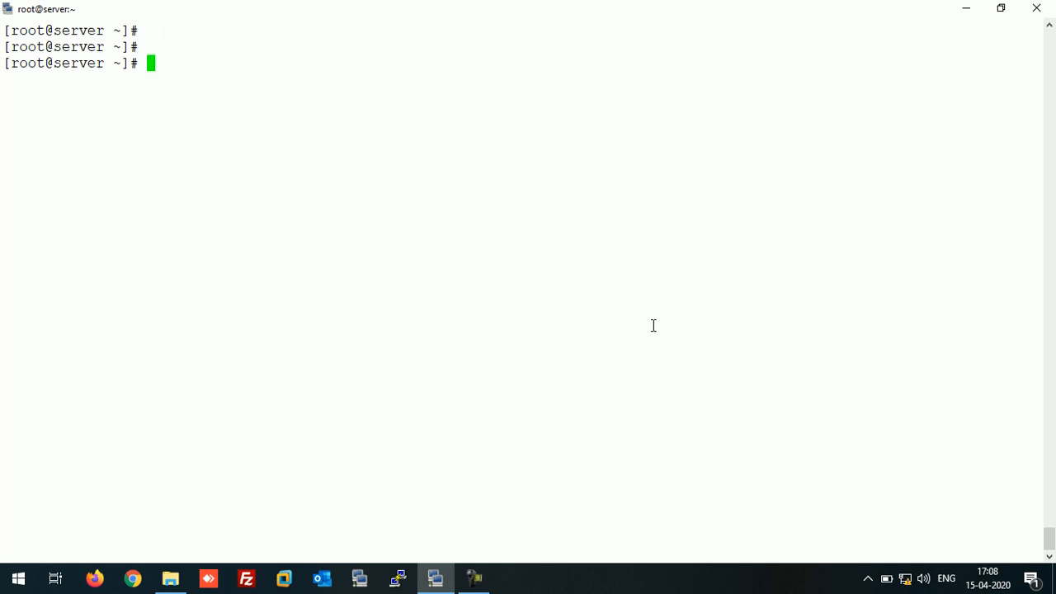
{"action": "type", "text": "part"}
{"action": "type", "text": "ed "}
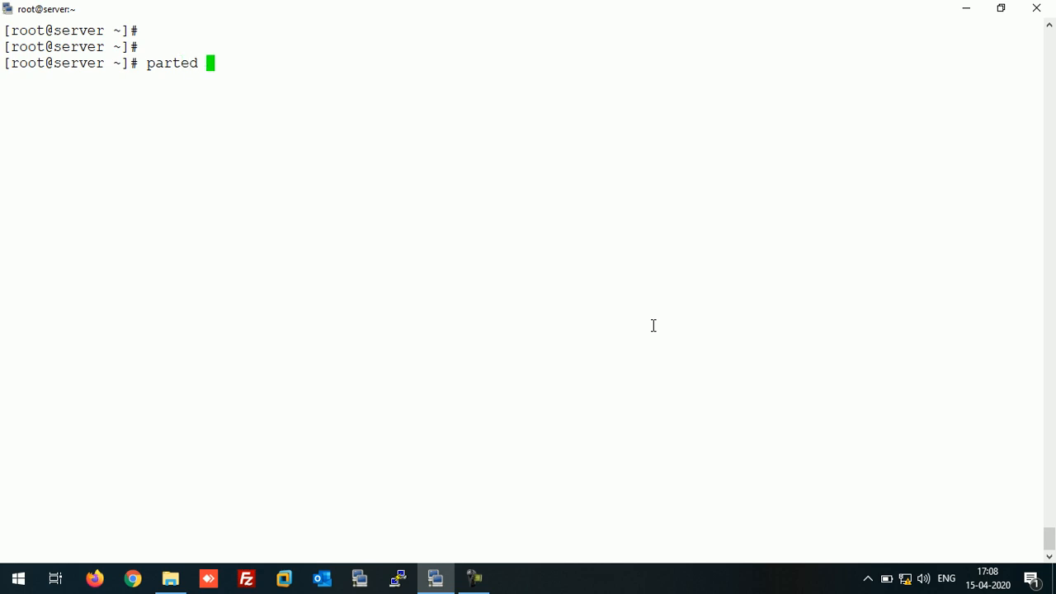
{"action": "type", "text": "/dev/"}
{"action": "type", "text": "sdb"}
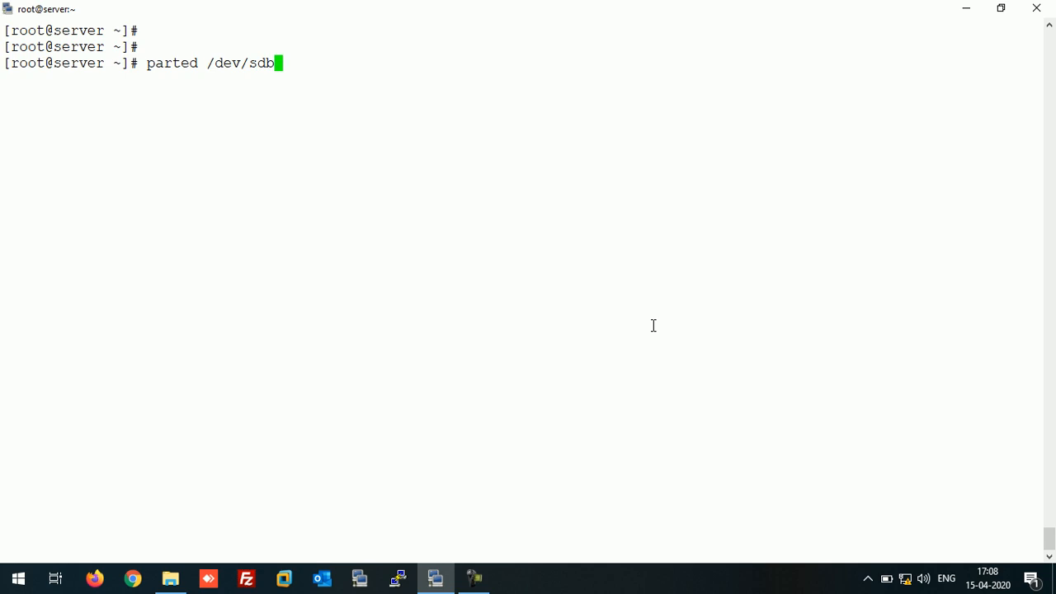
{"action": "key", "text": "Return"}
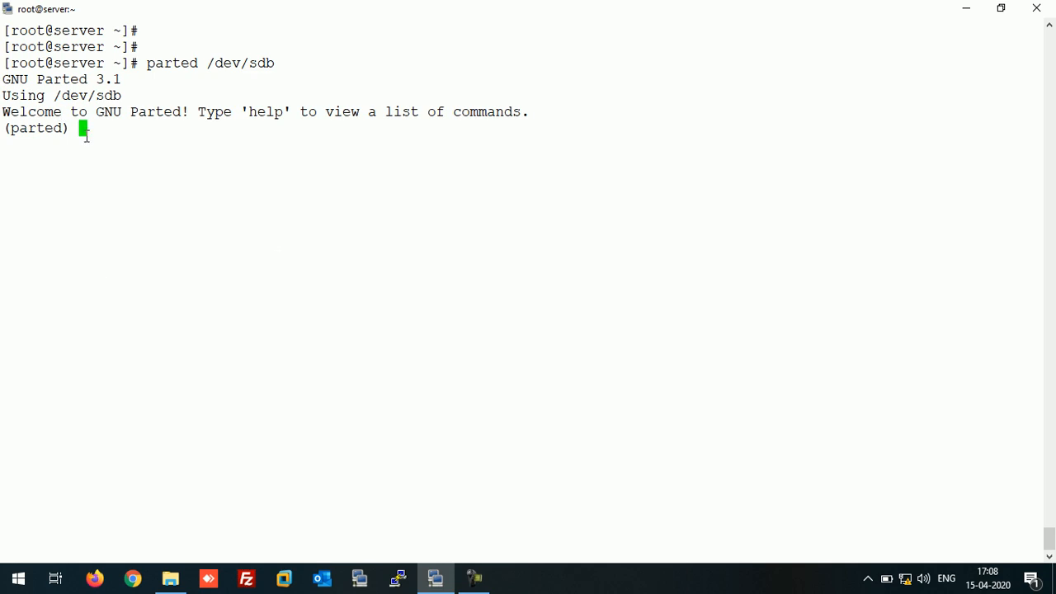
{"action": "type", "text": "h"}
{"action": "type", "text": "elp"}
{"action": "key", "text": "Return"}
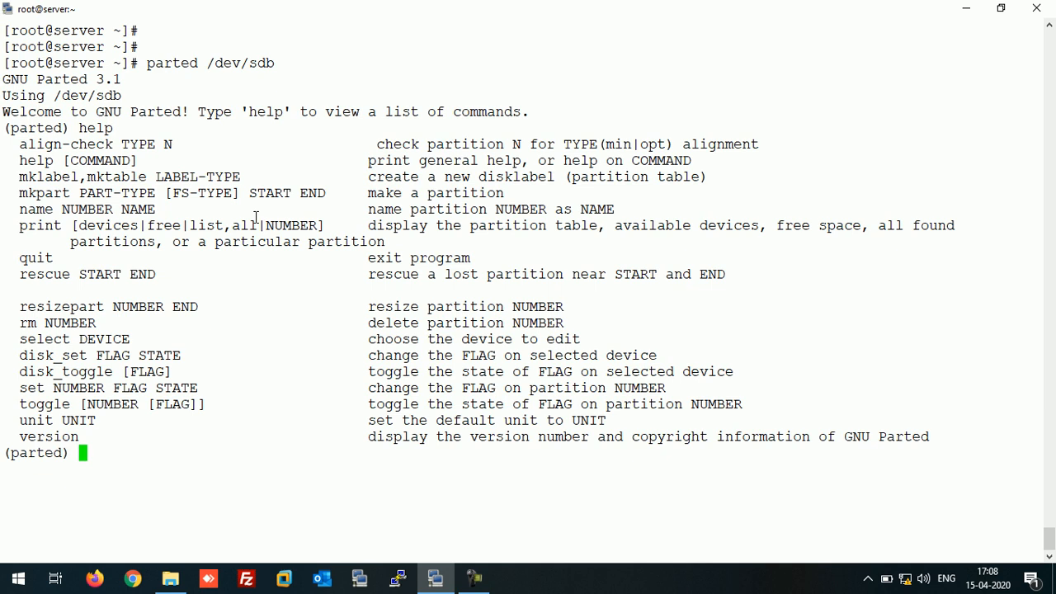
{"action": "type", "text": "quit"}
- Quit parted, relaunch it without arguments and select /dev/sdb as the working disk
{"action": "key", "text": "Return"}
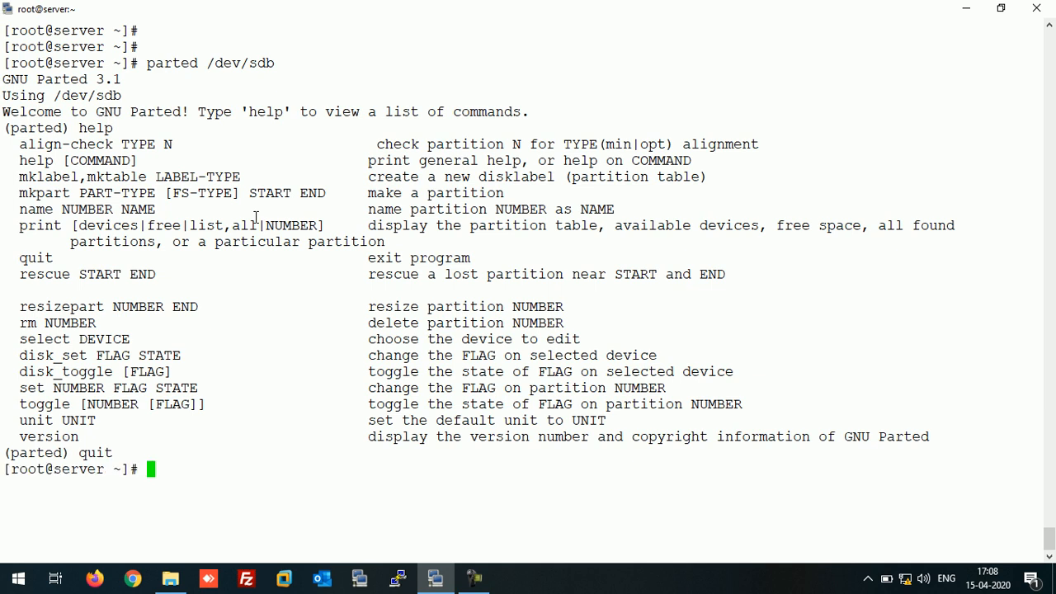
{"action": "type", "text": "pa"}
{"action": "type", "text": "rted"}
{"action": "key", "text": "Return"}
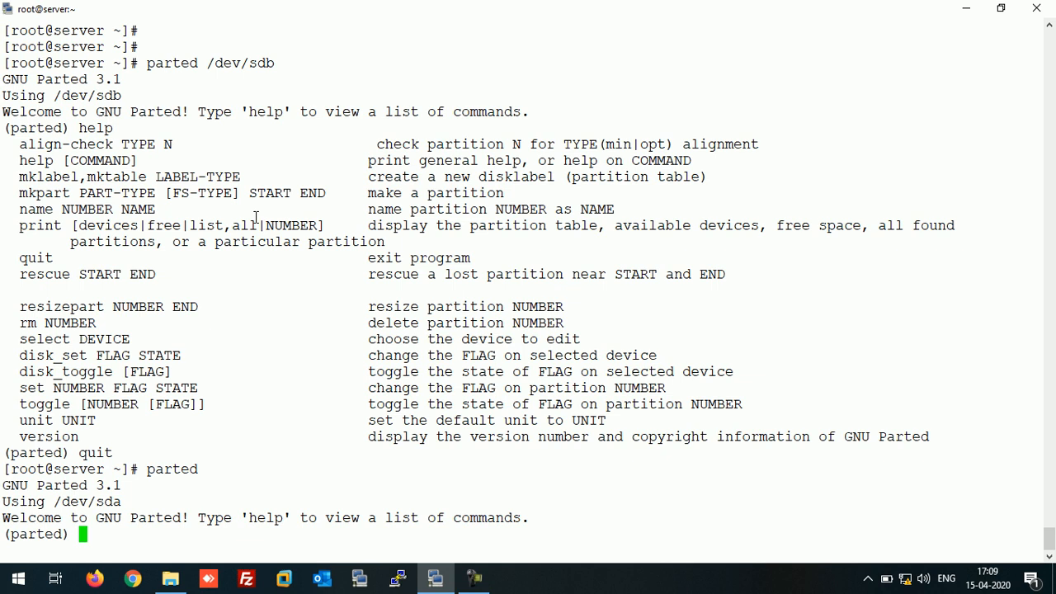
{"action": "type", "text": "select /d"}
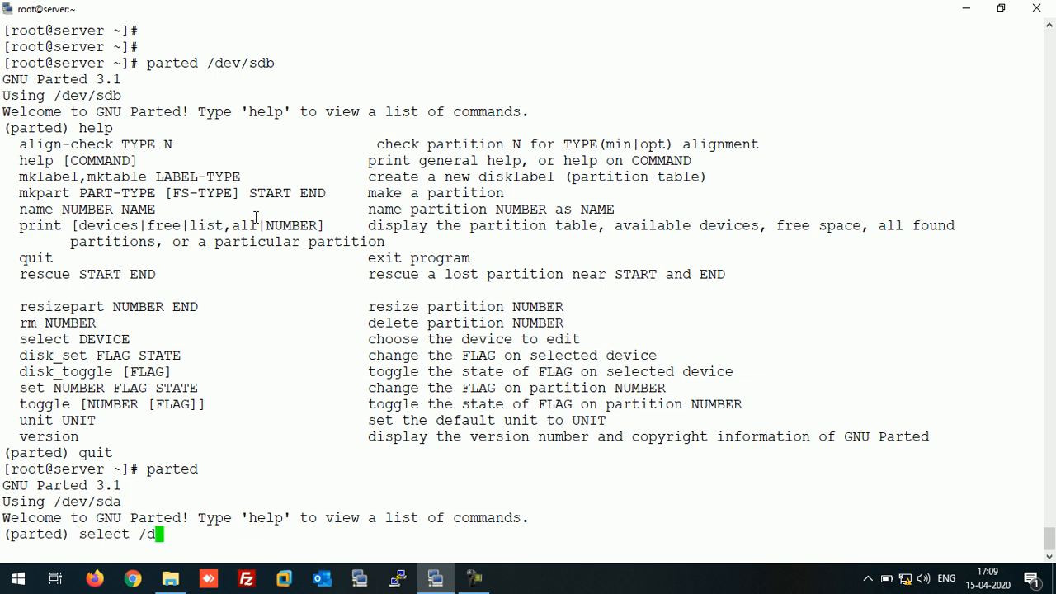
{"action": "type", "text": "ev/sdb"}
{"action": "key", "text": "Return"}
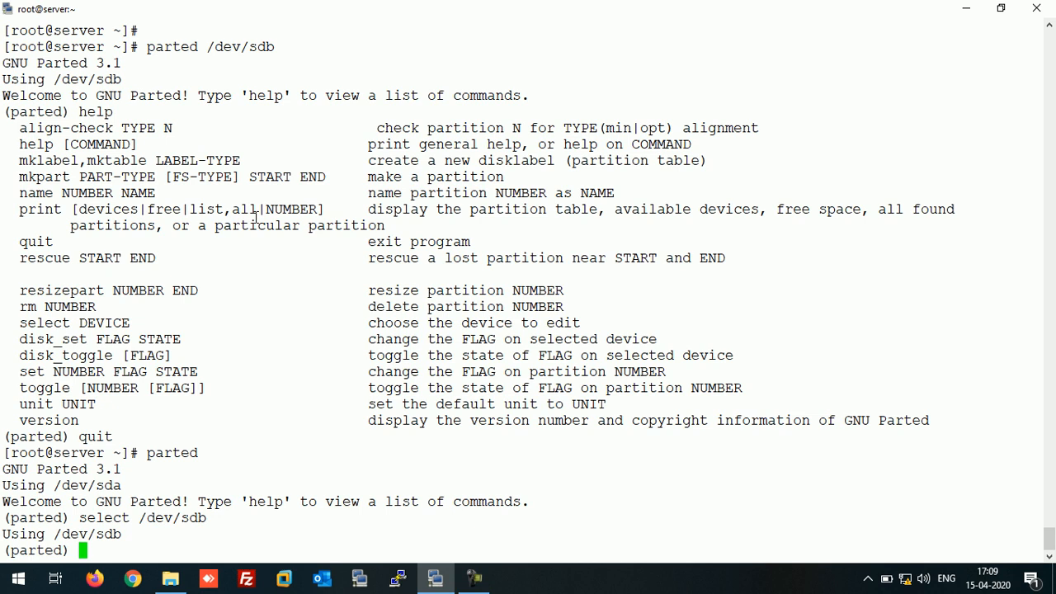
{"action": "type", "text": "hel"}
{"action": "type", "text": "p m"}
{"action": "type", "text": "klabel"}
- View help mklabel and point out gpt among the supported label types
{"action": "key", "text": "Return"}
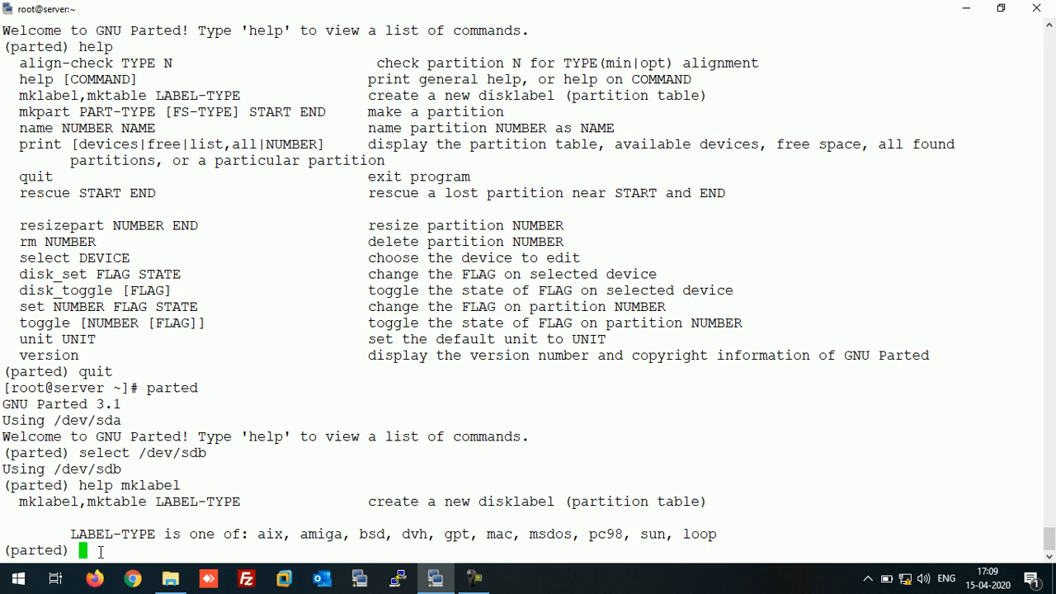
{"action": "left_click_drag", "start_coordinate": [121, 533], "coordinate": [714, 536]}
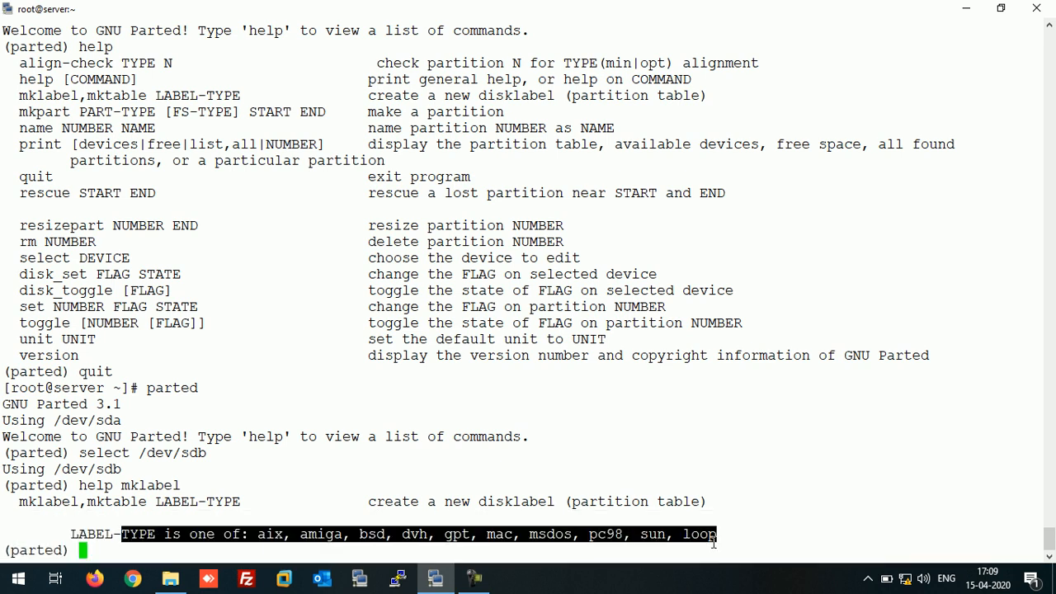
{"action": "left_click", "coordinate": [722, 521]}
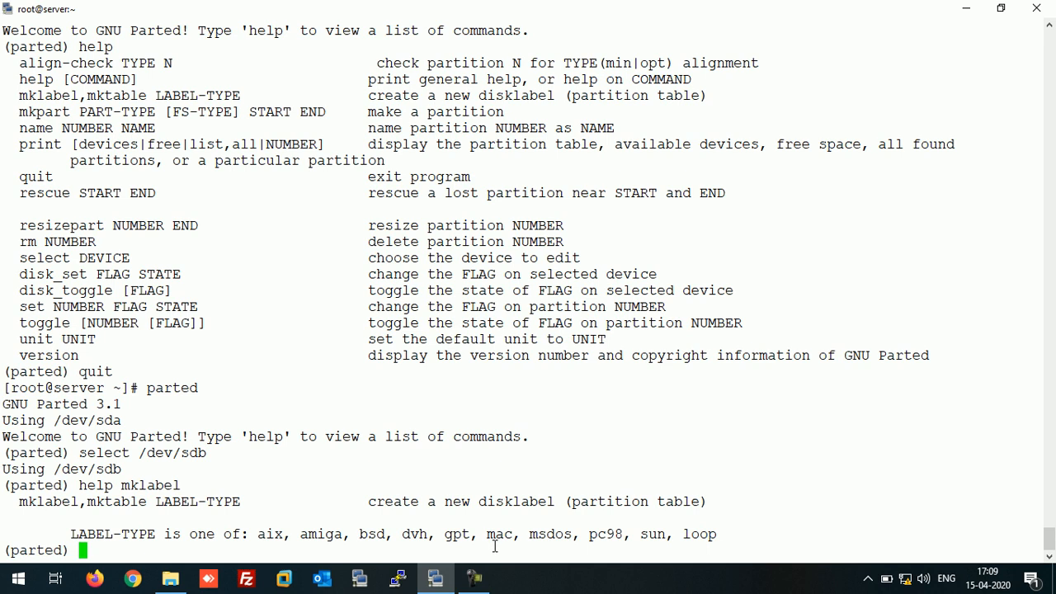
{"action": "double_click", "coordinate": [452, 534]}
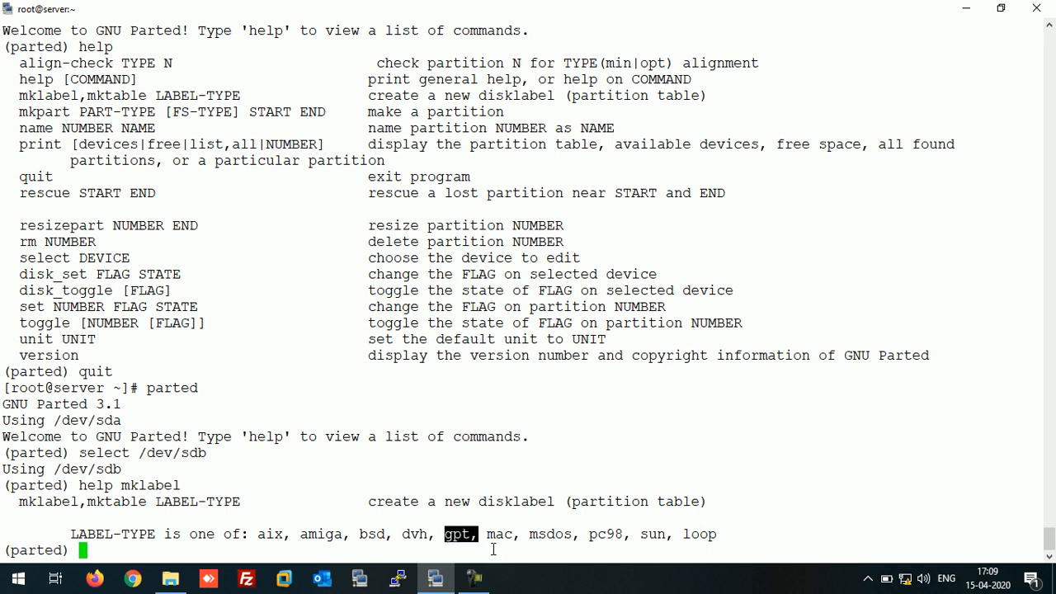
{"action": "left_click", "coordinate": [493, 549]}
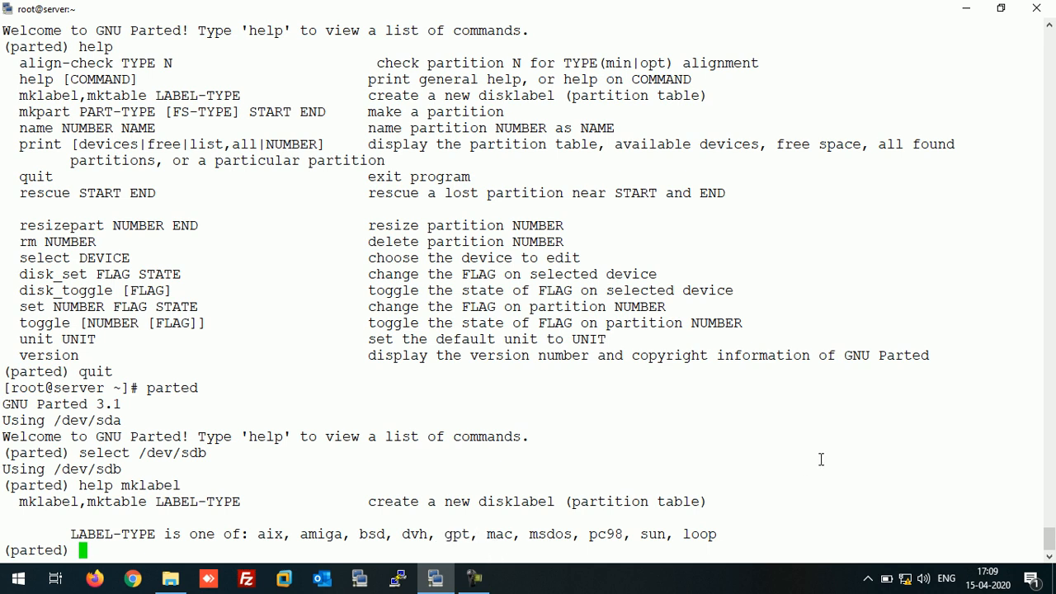
{"action": "type", "text": "mklabel "}
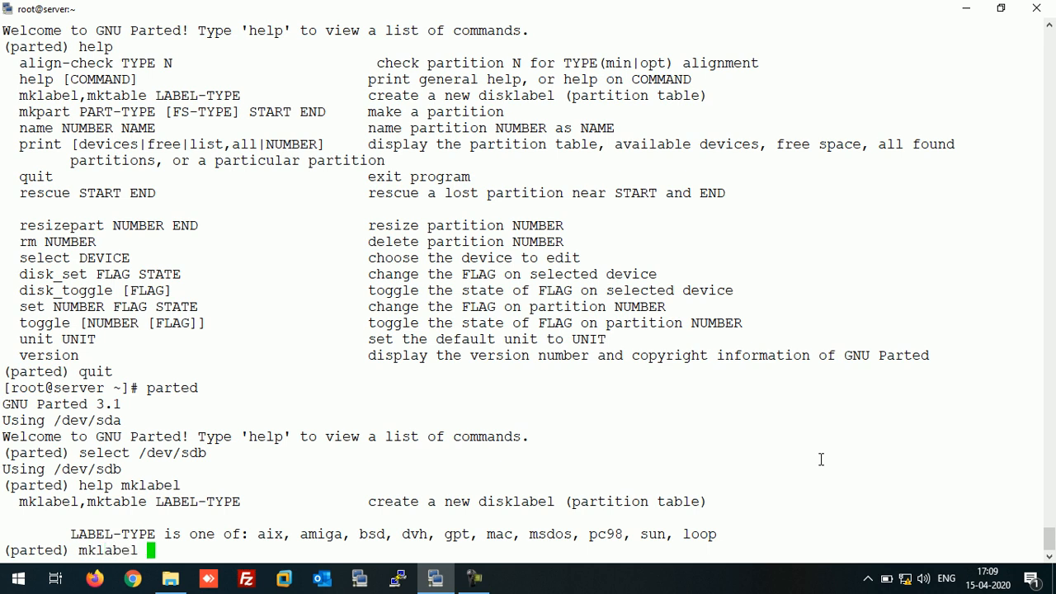
{"action": "type", "text": "gt"}
{"action": "type", "text": "t"}
- Run mklabel gpt and answer yes to destroying the existing disk label
{"action": "key", "text": "Return"}
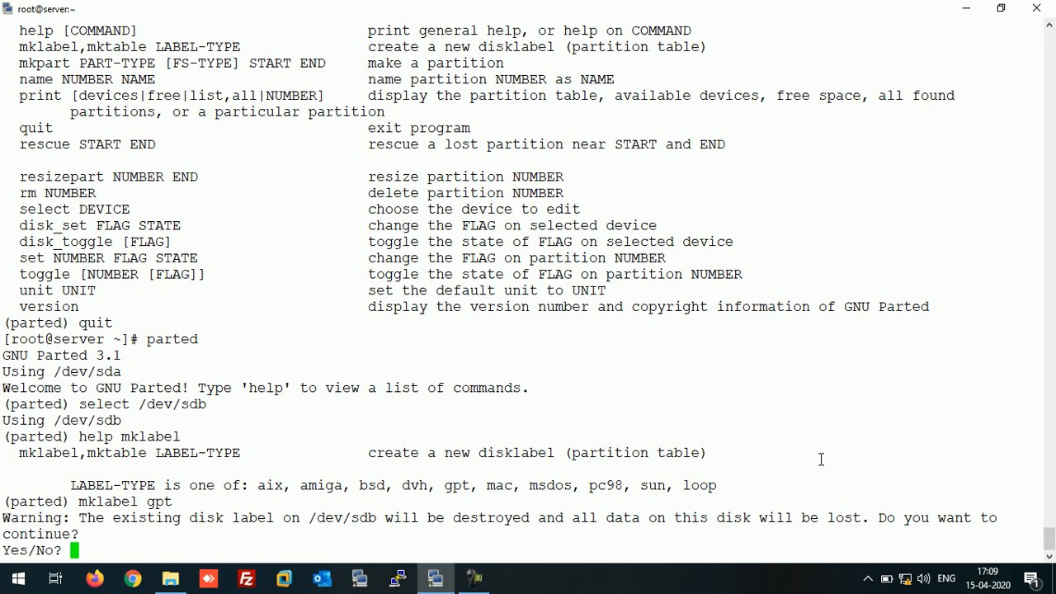
{"action": "type", "text": "yes"}
{"action": "key", "text": "Return"}
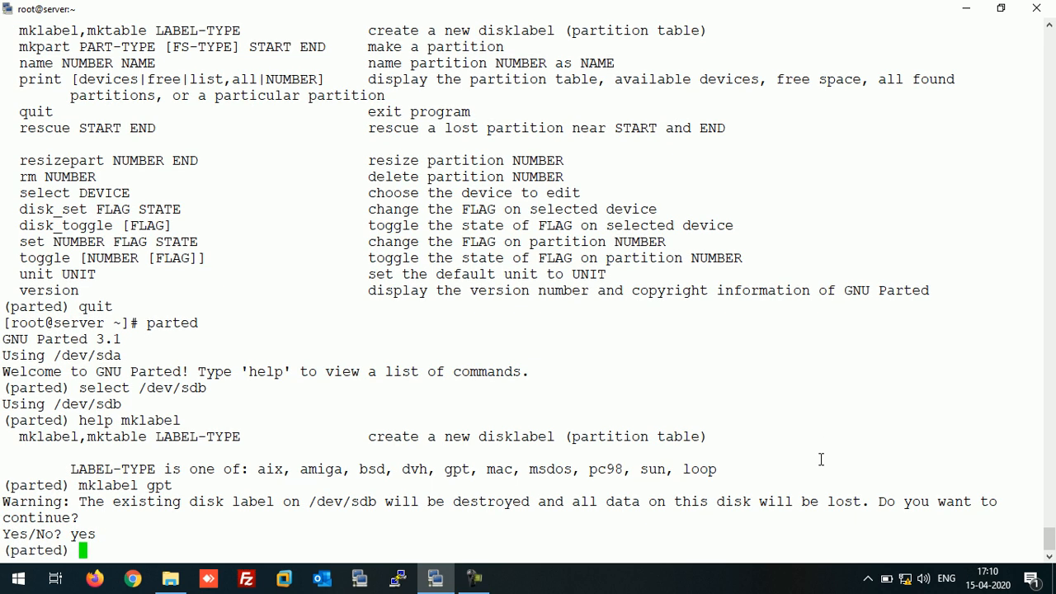
{"action": "key", "text": "Return"}
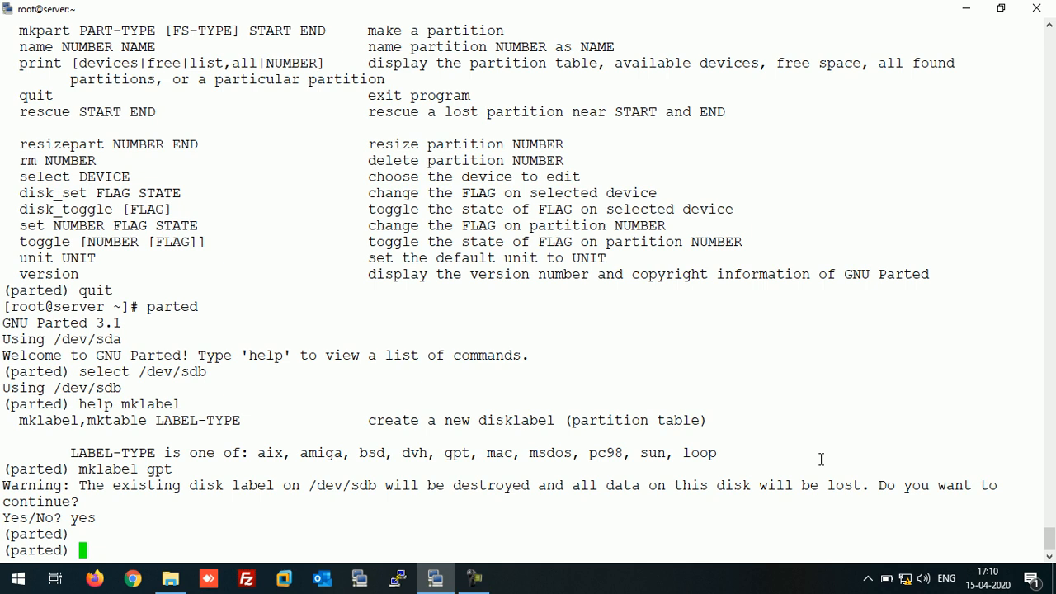
{"action": "type", "text": "print fre"}
{"action": "type", "text": "e"}
- Run print free and point out the 3221GB free-space row on /dev/sdb
{"action": "key", "text": "BackSpace"}
{"action": "key", "text": "BackSpace"}
{"action": "key", "text": "BackSpace"}
{"action": "key", "text": "BackSpace"}
{"action": "type", "text": "print "}
{"action": "type", "text": "free"}
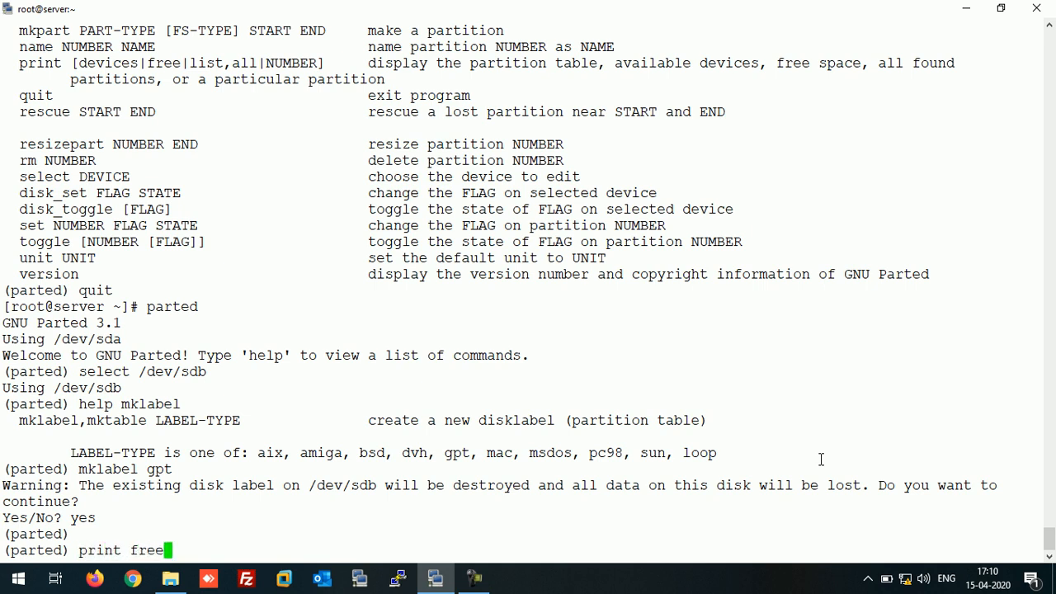
{"action": "key", "text": "Return"}
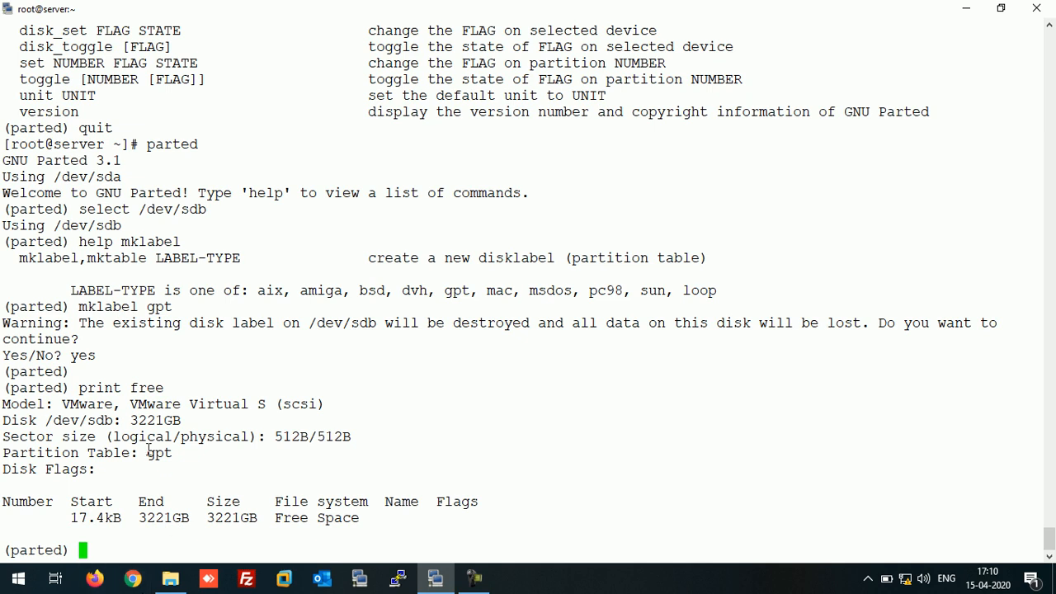
{"action": "left_click_drag", "start_coordinate": [70, 517], "coordinate": [360, 518]}
{"action": "left_click", "coordinate": [435, 537]}
{"action": "type", "text": "unit "}
{"action": "type", "text": "TB"}
- Set unit TB and run print free, showing free space from 0.00TB to 3.22TB
{"action": "key", "text": "Return"}
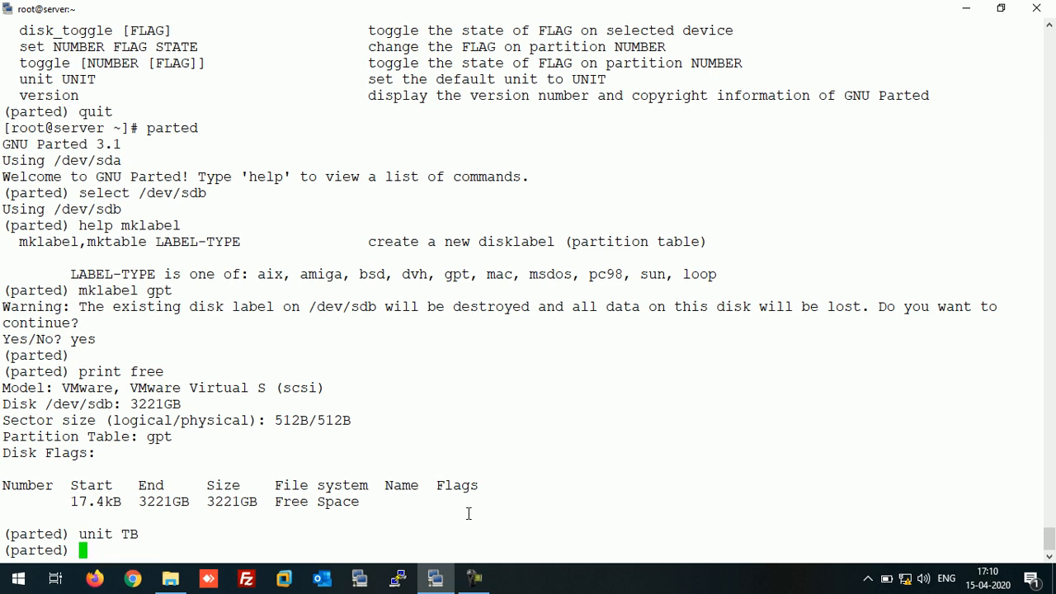
{"action": "type", "text": "p"}
{"action": "type", "text": "rint fr"}
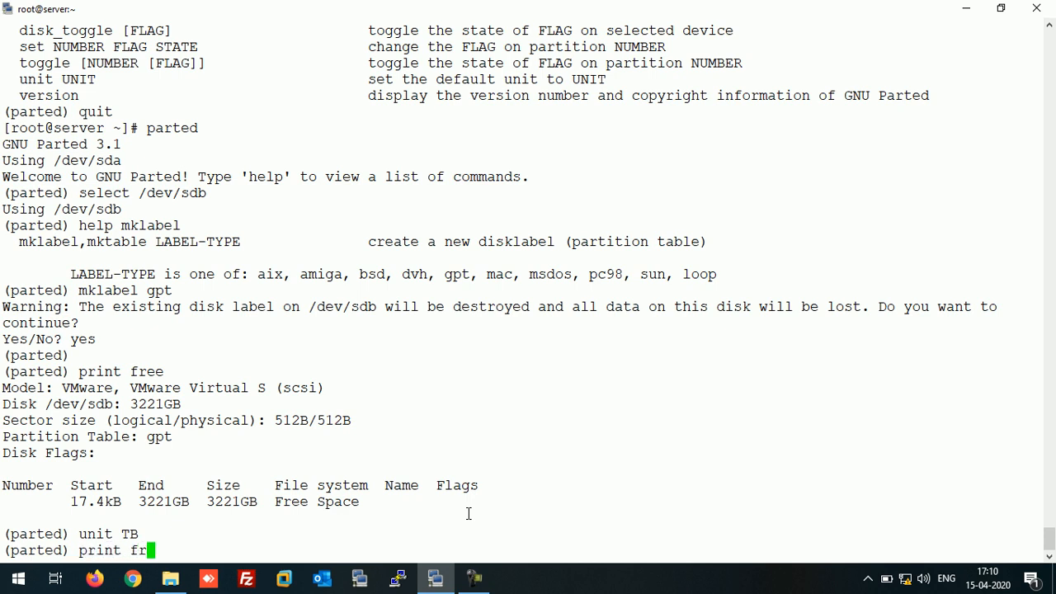
{"action": "type", "text": "ee"}
{"action": "key", "text": "Return"}
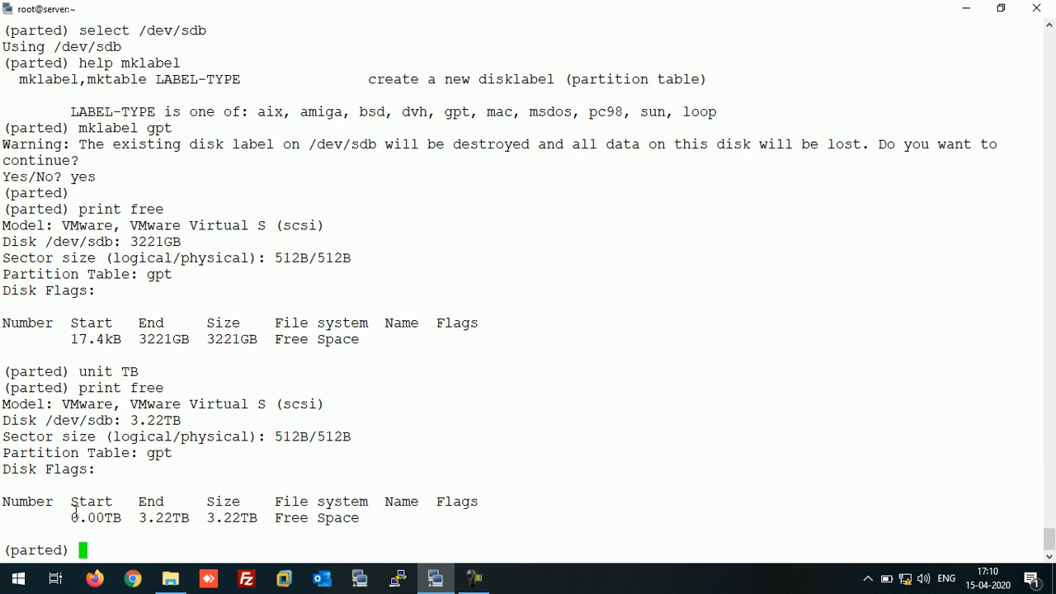
{"action": "left_click_drag", "start_coordinate": [70, 517], "coordinate": [356, 525]}
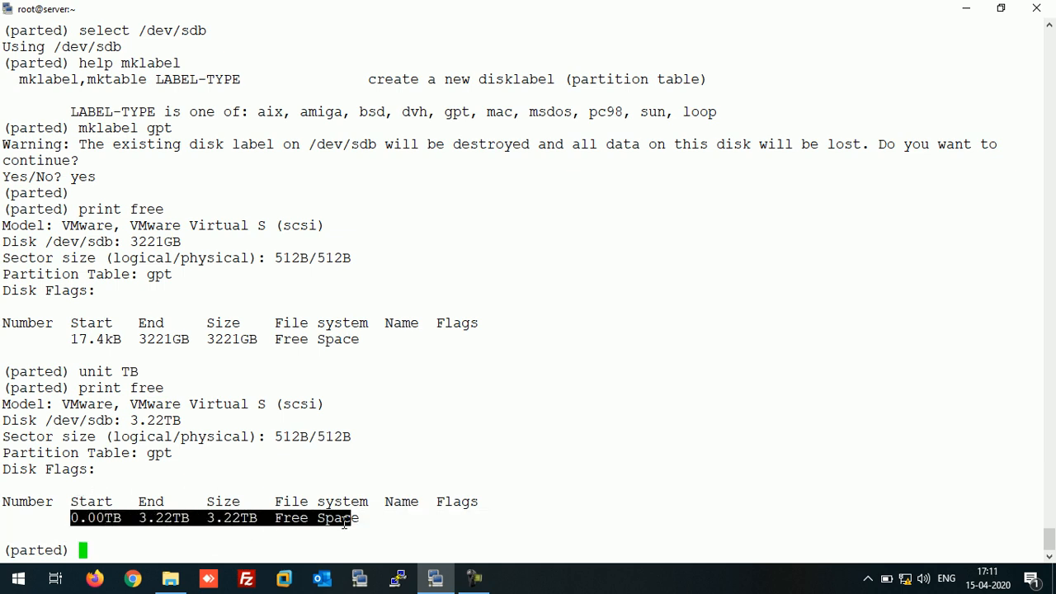
{"action": "left_click", "coordinate": [436, 528]}
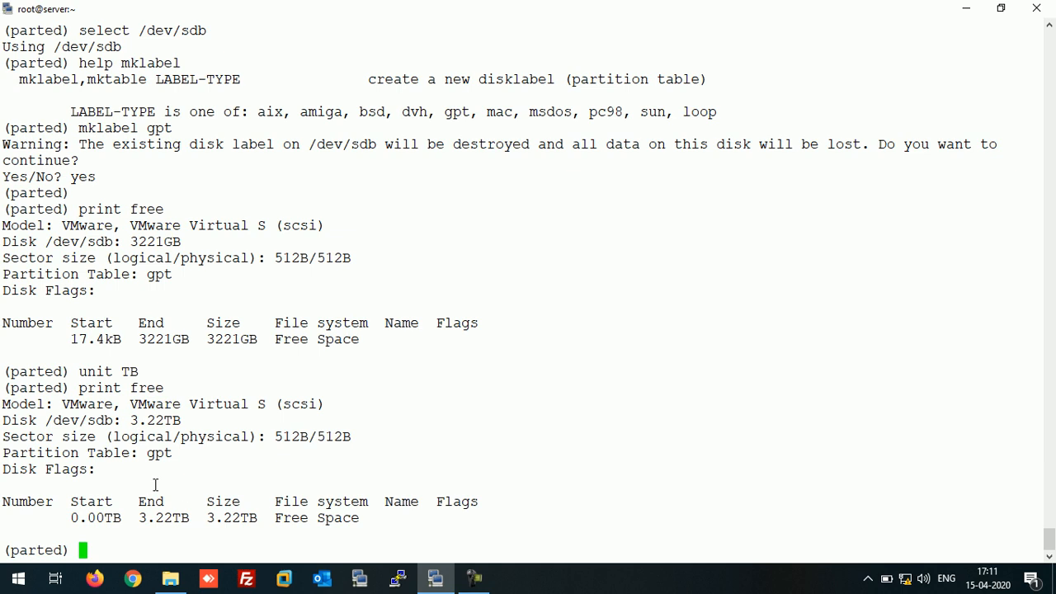
{"action": "type", "text": "m"}
{"action": "type", "text": "kpart "}
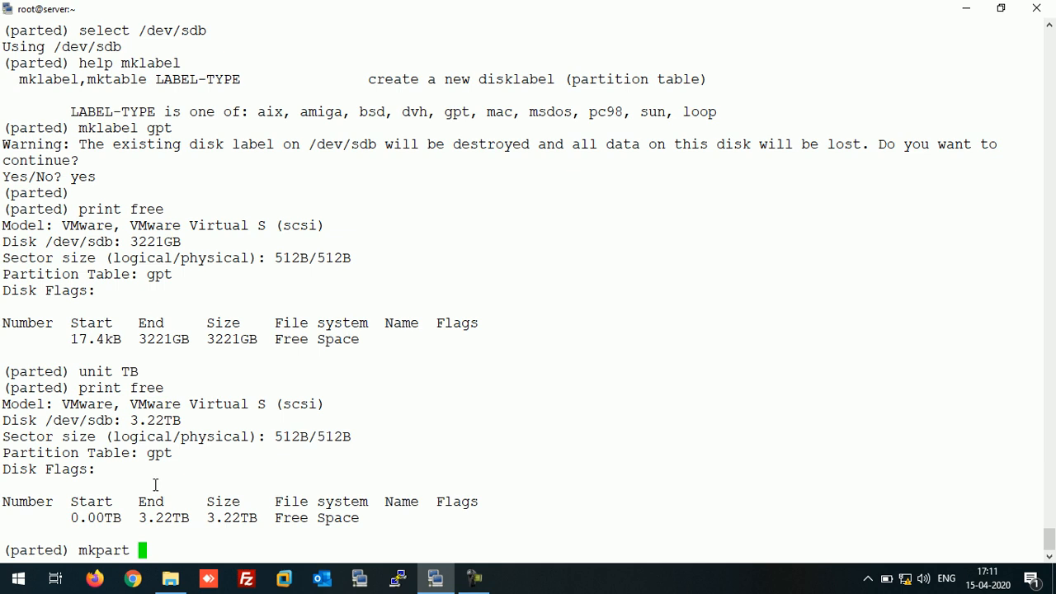
{"action": "type", "text": "prim"}
{"action": "type", "text": "ary"}
- Start mkpart primary with ext4 and Start 0, pointing out the free-space start and end values
{"action": "key", "text": "Return"}
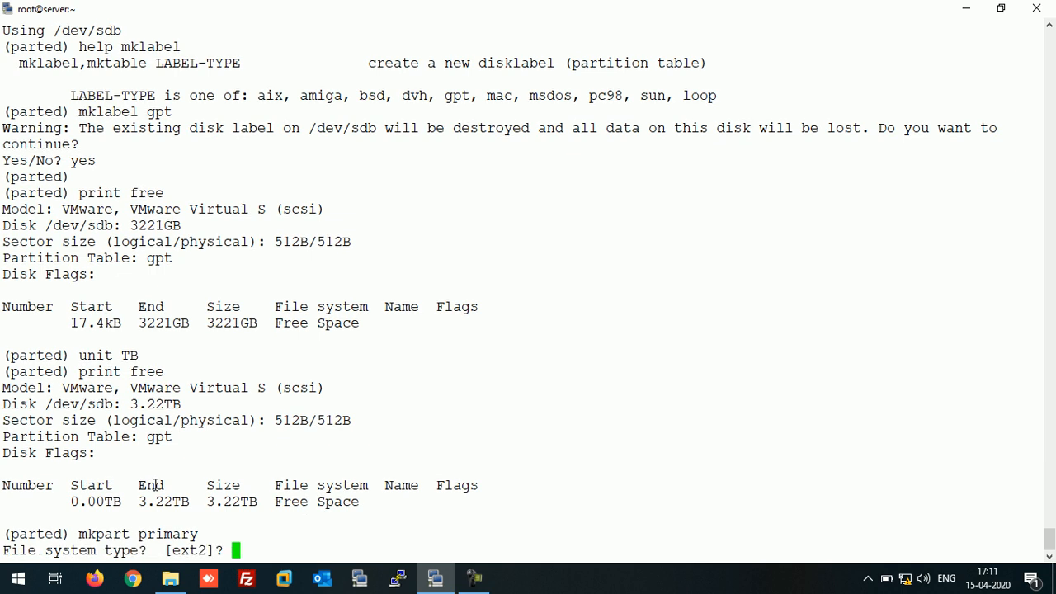
{"action": "type", "text": "ext4"}
{"action": "key", "text": "Return"}
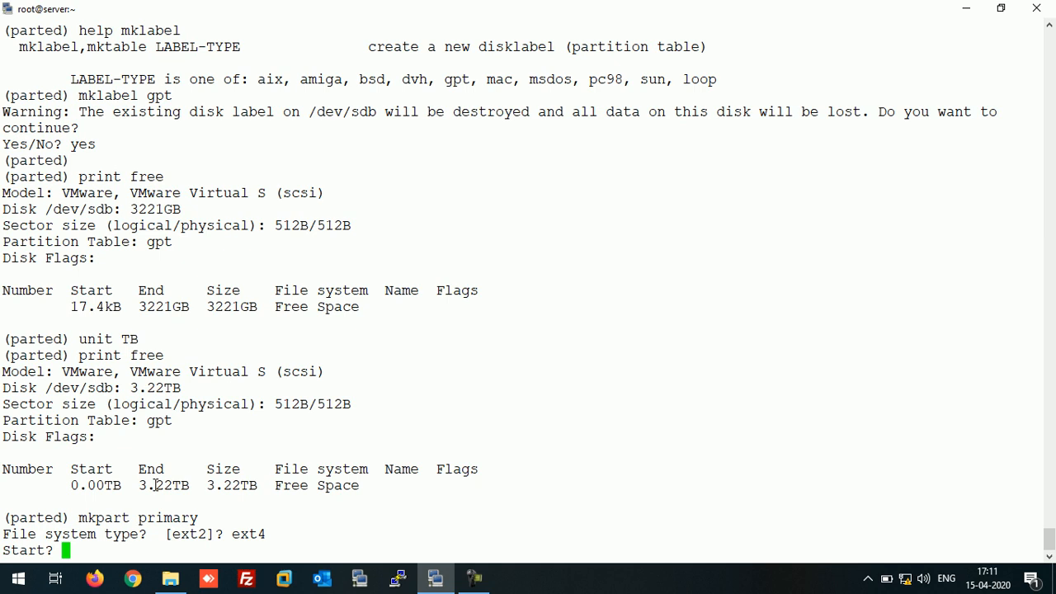
{"action": "type", "text": "0"}
{"action": "left_click_drag", "start_coordinate": [72, 485], "coordinate": [100, 485]}
{"action": "left_click", "coordinate": [529, 466]}
{"action": "key", "text": "Return"}
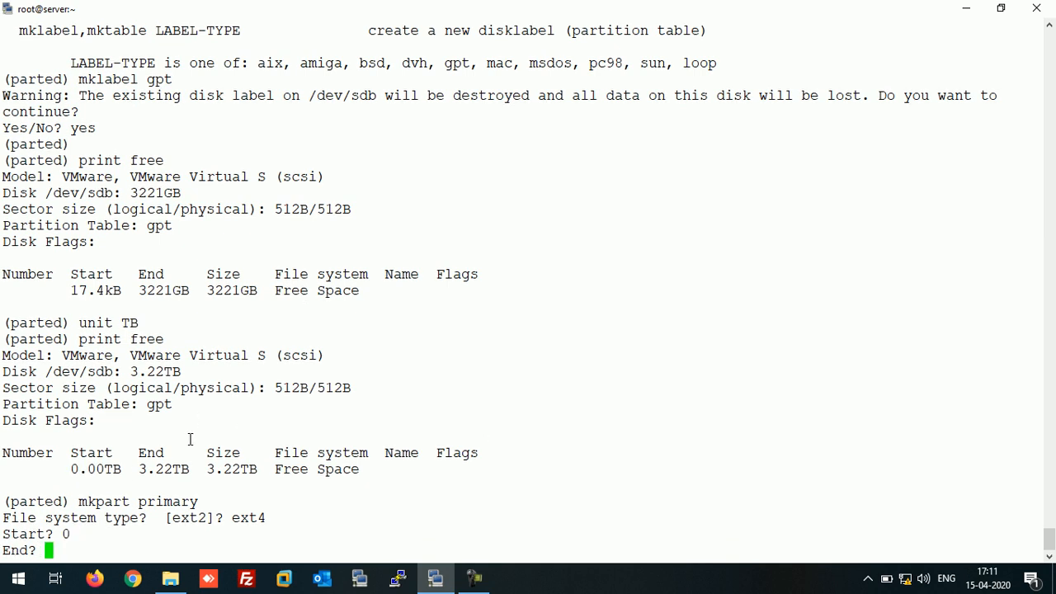
{"action": "left_click_drag", "start_coordinate": [142, 469], "coordinate": [169, 469]}
{"action": "left_click", "coordinate": [210, 462]}
{"action": "type", "text": "2 T"}
{"action": "type", "text": "B"}
- Submit the failed 2 TB end value, then retry it as 2TB at the parted prompt
{"action": "key", "text": "Return"}
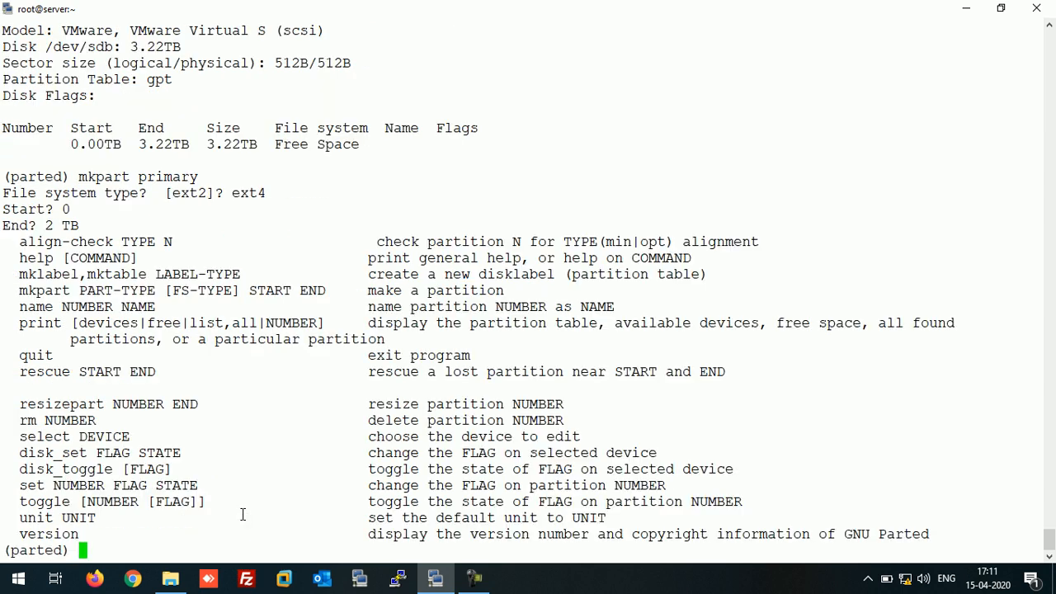
{"action": "key", "text": "Up"}
{"action": "key", "text": "Left"}
{"action": "key", "text": "Left"}
{"action": "key", "text": "BackSpace"}
{"action": "key", "text": "Return"}
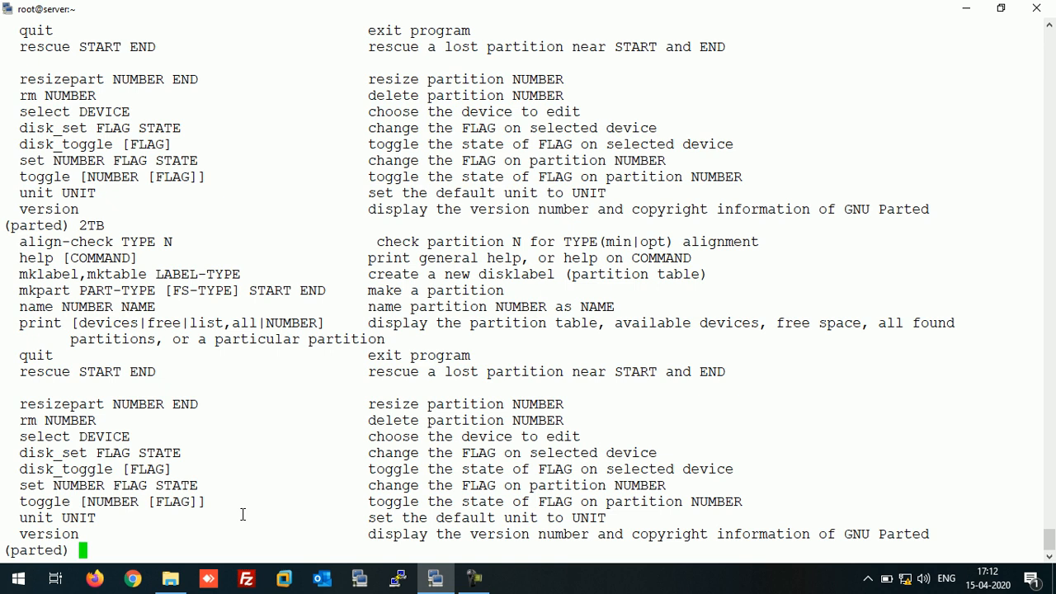
{"action": "type", "text": "mkpart "}
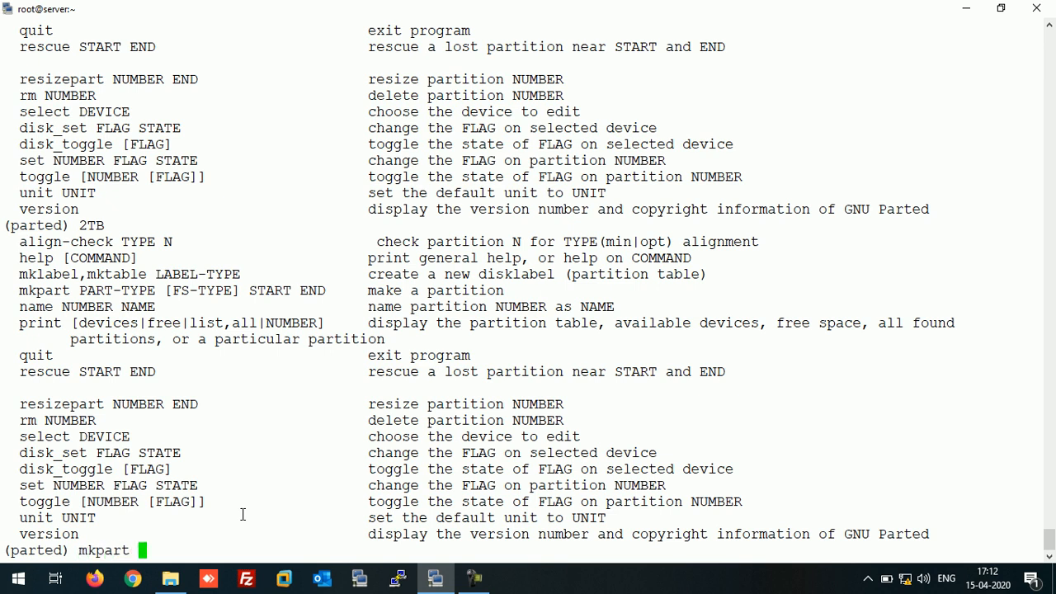
{"action": "type", "text": "prima"}
{"action": "type", "text": "ry"}
- Rerun mkpart primary with ext4, start 0, end 2, answering yes and Ignore to the warnings
{"action": "key", "text": "Return"}
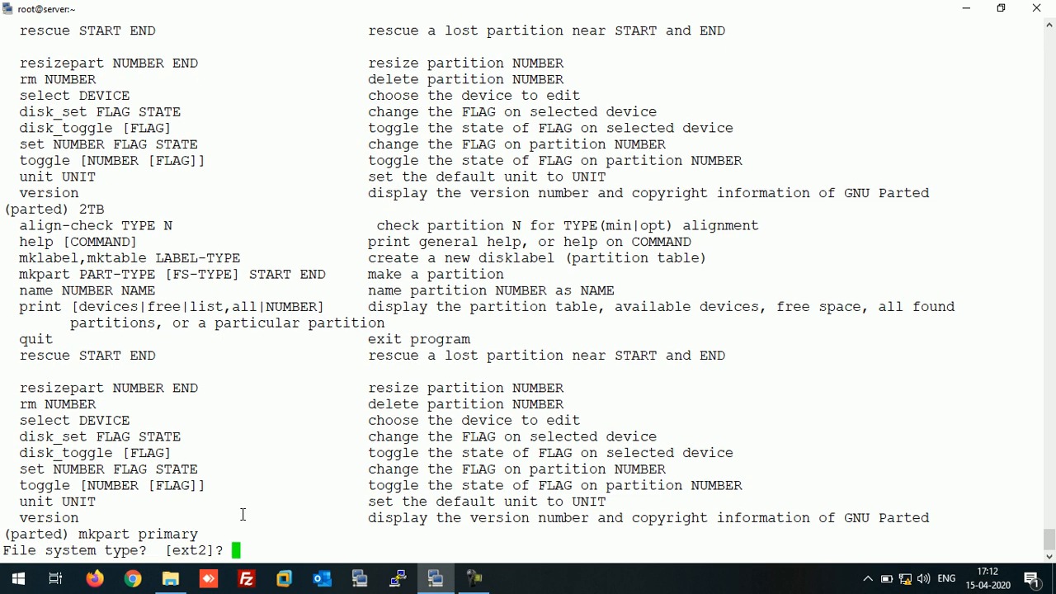
{"action": "type", "text": "ext"}
{"action": "type", "text": "4"}
{"action": "key", "text": "Return"}
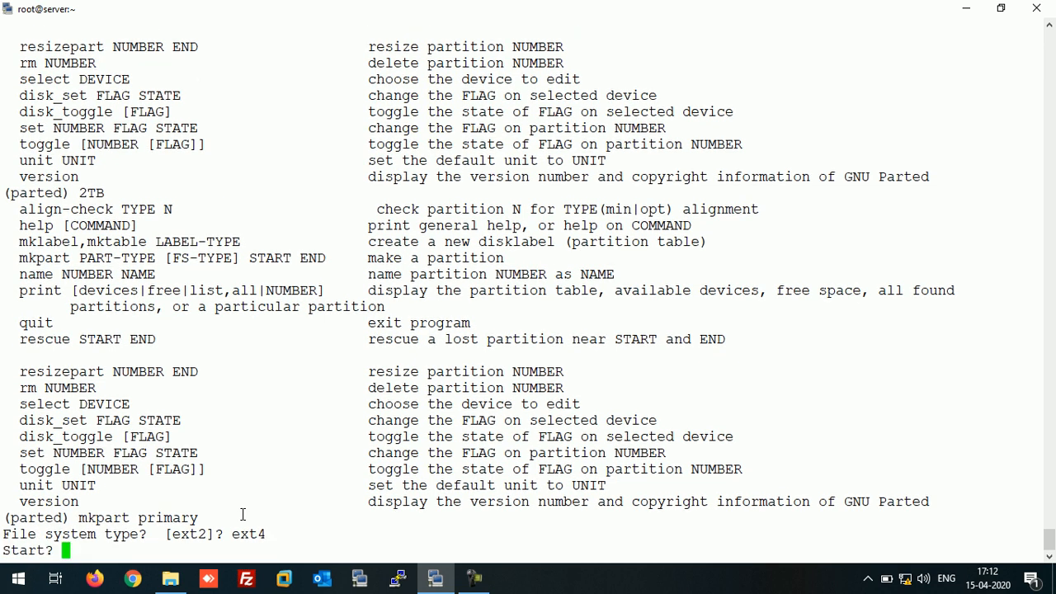
{"action": "type", "text": "0"}
{"action": "key", "text": "Return"}
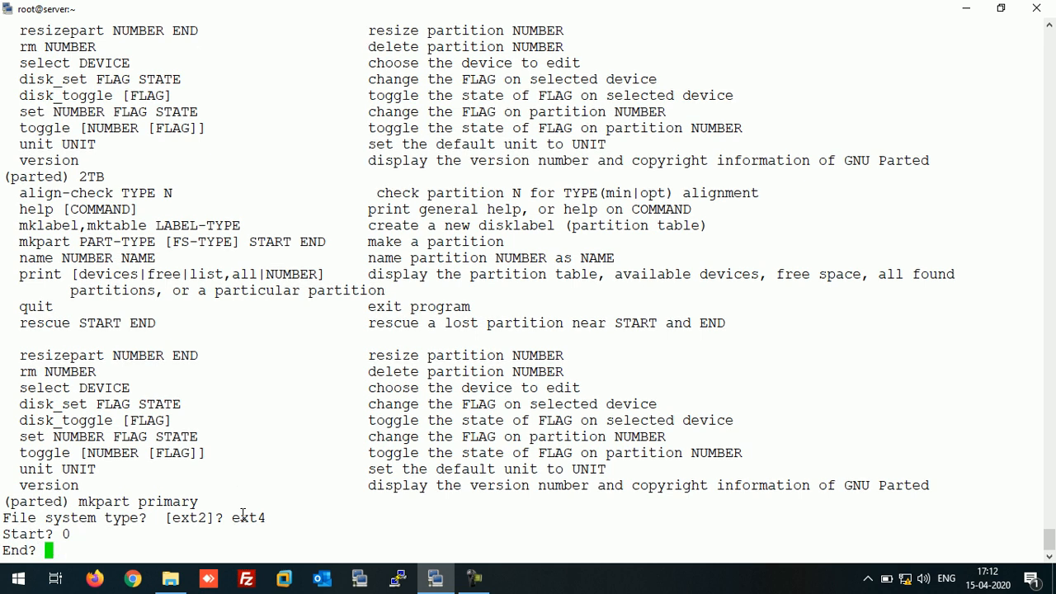
{"action": "type", "text": "2"}
{"action": "key", "text": "Return"}
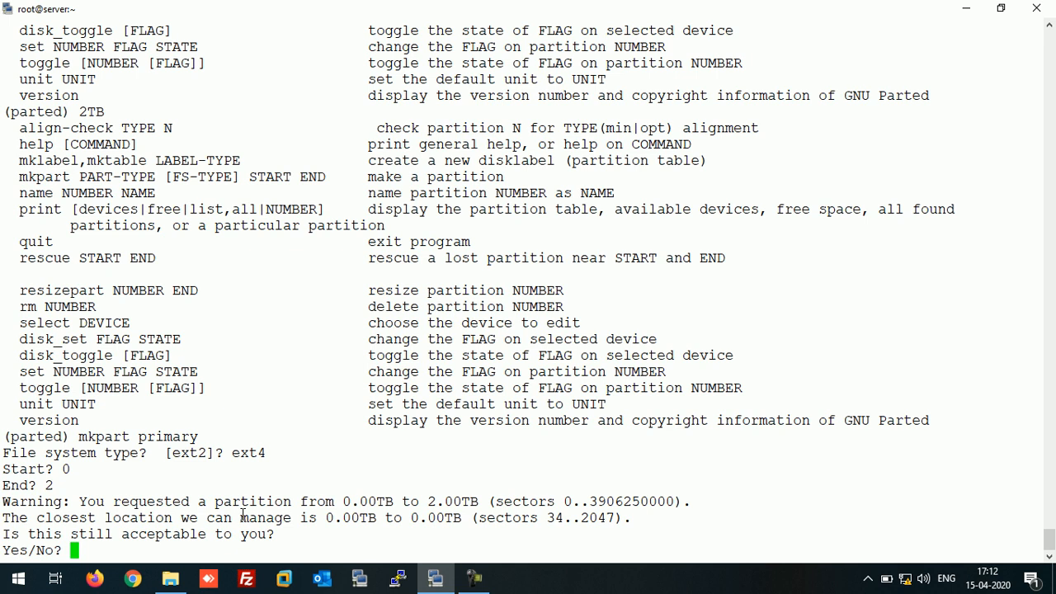
{"action": "type", "text": "yes"}
{"action": "key", "text": "Return"}
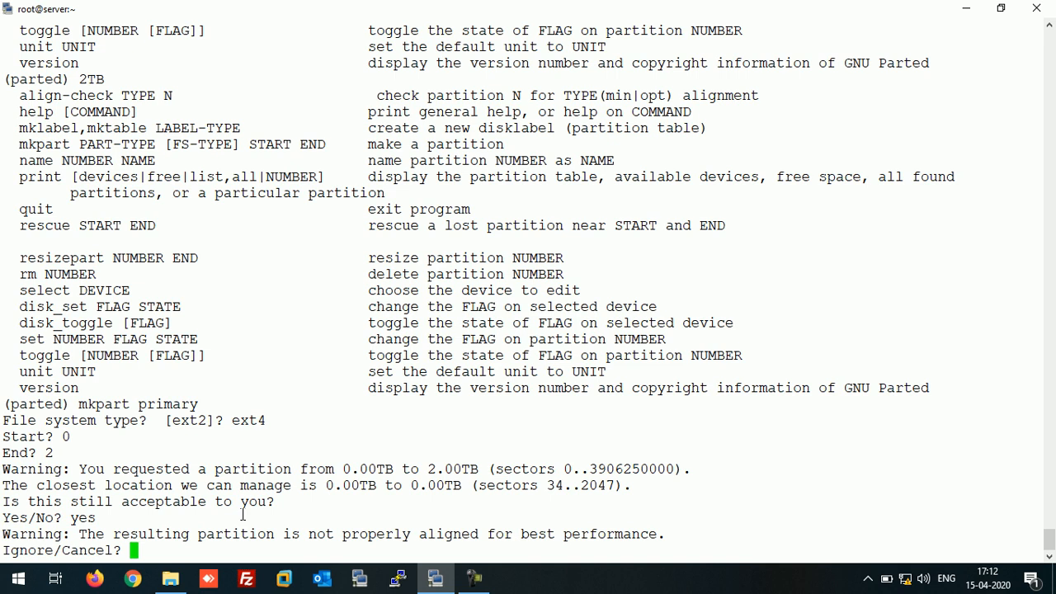
{"action": "type", "text": "I"}
{"action": "key", "text": "Return"}
{"action": "key", "text": "Return"}
{"action": "key", "text": "Return"}
{"action": "type", "text": "parted) p"}
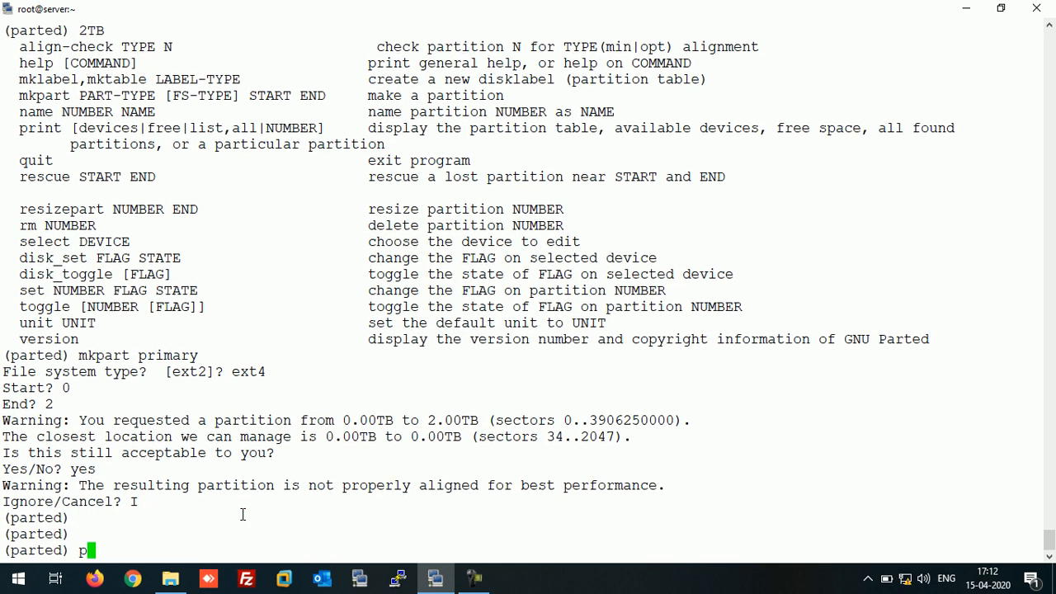
{"action": "type", "text": "rint free"}
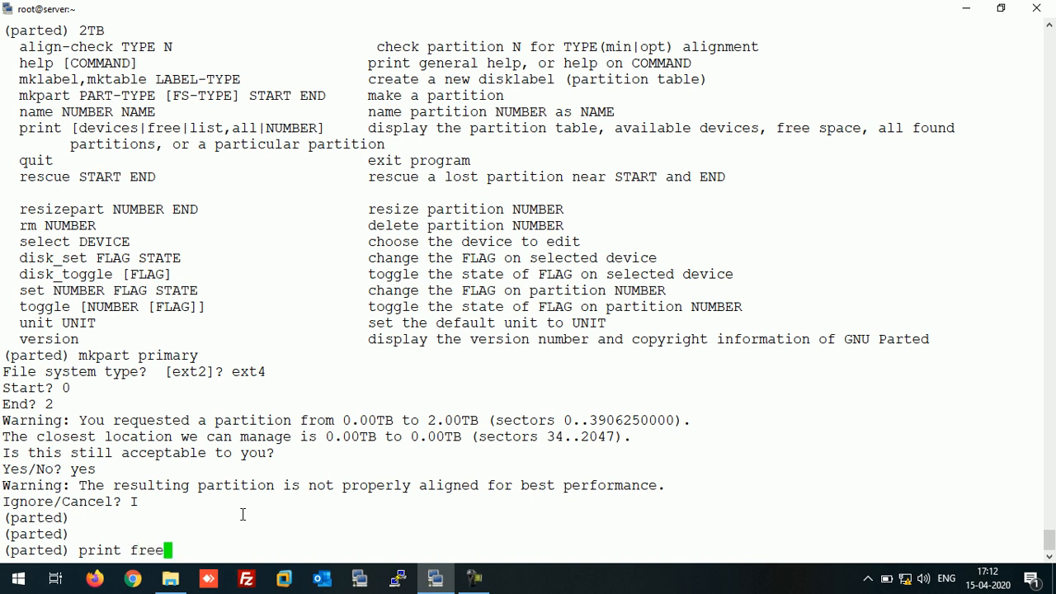
- Run print free and point out the 2.00TB partition 1 and empty 0.00TB partition 2 rows
{"action": "key", "text": "Return"}
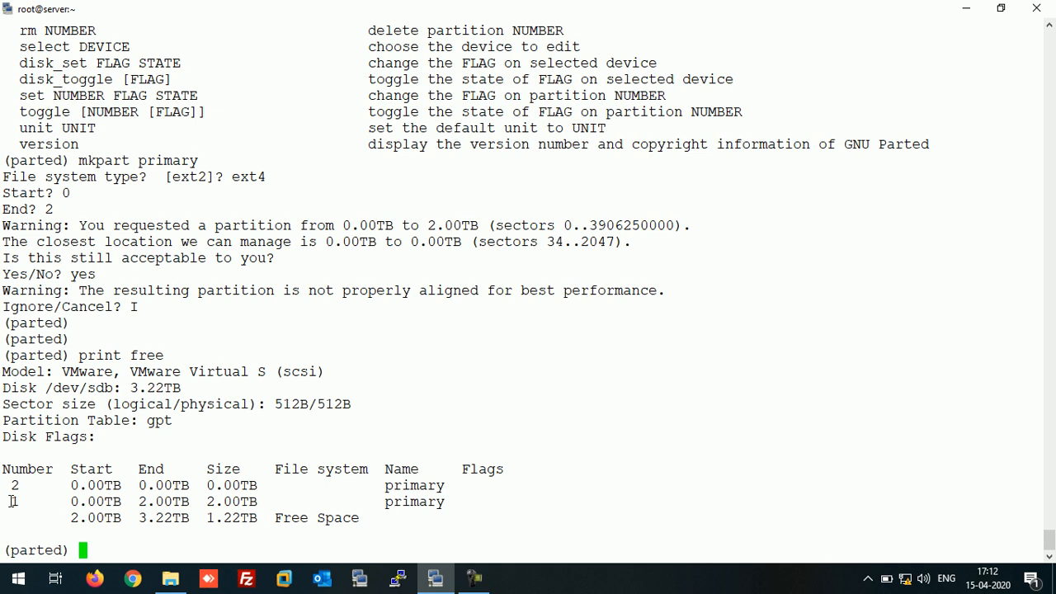
{"action": "mouse_move", "coordinate": [12, 500]}
{"action": "left_mouse_down"}
{"action": "mouse_move", "coordinate": [336, 516]}
{"action": "mouse_move", "coordinate": [441, 507]}
{"action": "left_mouse_up"}
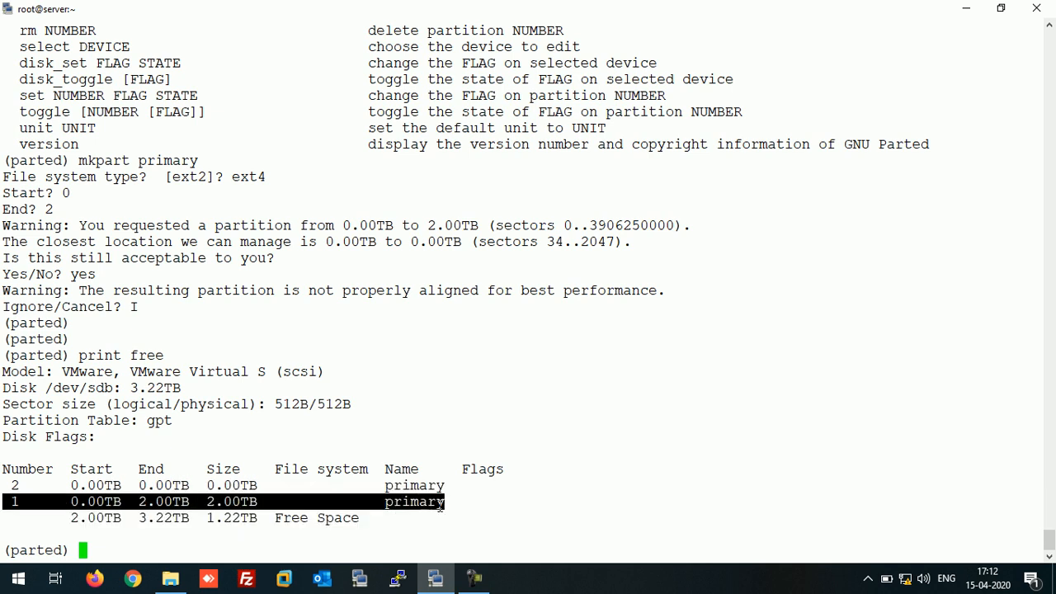
{"action": "left_click", "coordinate": [204, 495]}
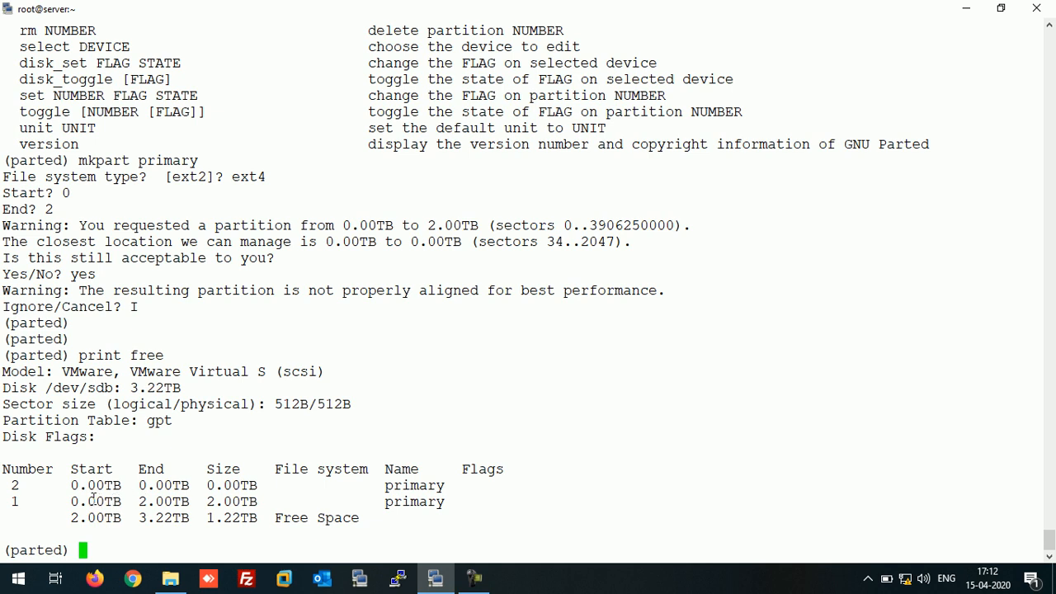
{"action": "left_click_drag", "start_coordinate": [71, 500], "coordinate": [254, 505]}
{"action": "left_click", "coordinate": [311, 512]}
{"action": "left_click_drag", "start_coordinate": [11, 485], "coordinate": [276, 487]}
{"action": "left_click", "coordinate": [310, 494]}
{"action": "type", "text": "rm"}
- Remove partition 2 with rm and print free to check the remaining table
{"action": "key", "text": "Return"}
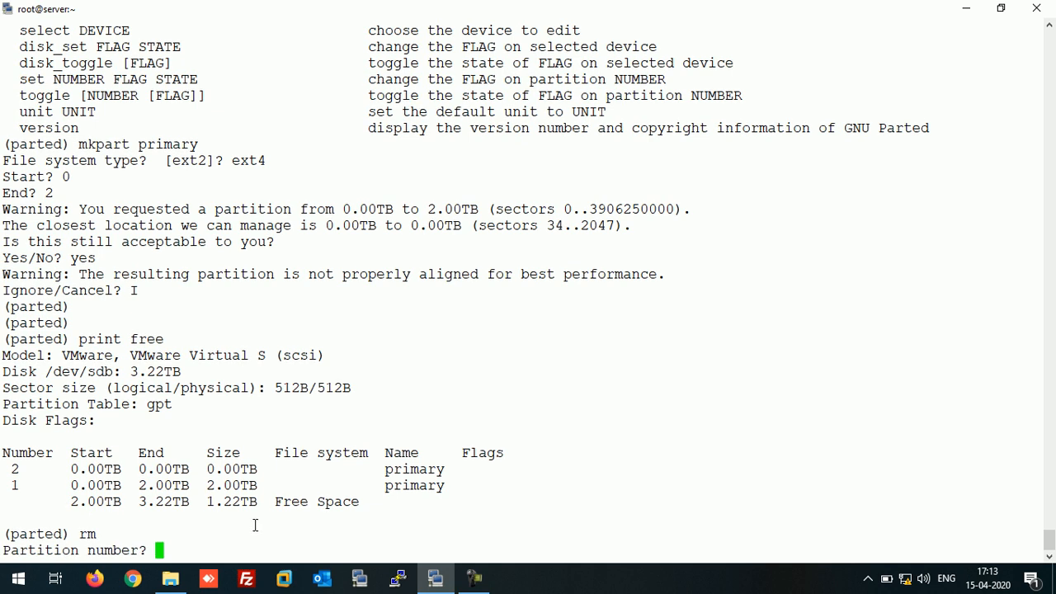
{"action": "type", "text": "2"}
{"action": "key", "text": "Return"}
{"action": "type", "text": "pr"}
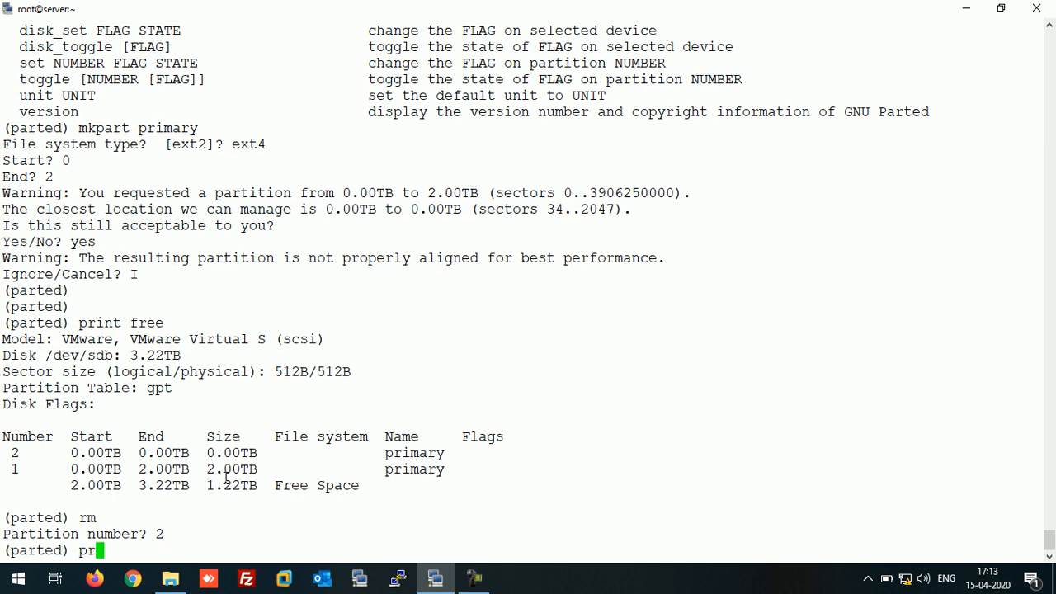
{"action": "type", "text": "int fr"}
{"action": "type", "text": "ee"}
{"action": "key", "text": "Return"}
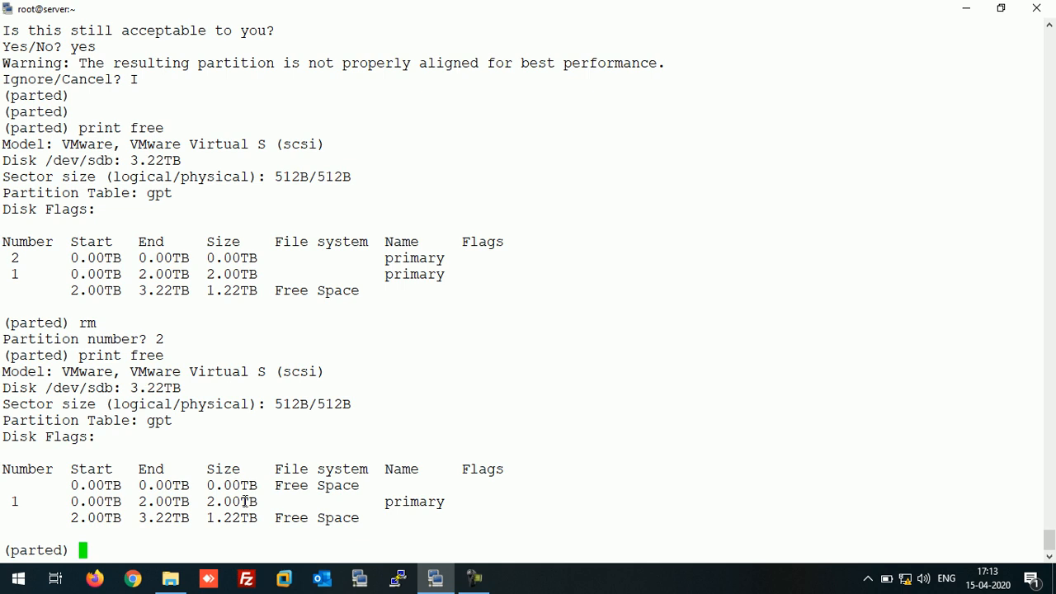
{"action": "left_click_drag", "start_coordinate": [71, 486], "coordinate": [364, 486]}
{"action": "left_click", "coordinate": [322, 501]}
{"action": "type", "text": "rm"}
- Remove partition 1 with rm and print free, leaving the whole 3.22TB as free space
{"action": "key", "text": "Return"}
{"action": "type", "text": "1"}
{"action": "key", "text": "Return"}
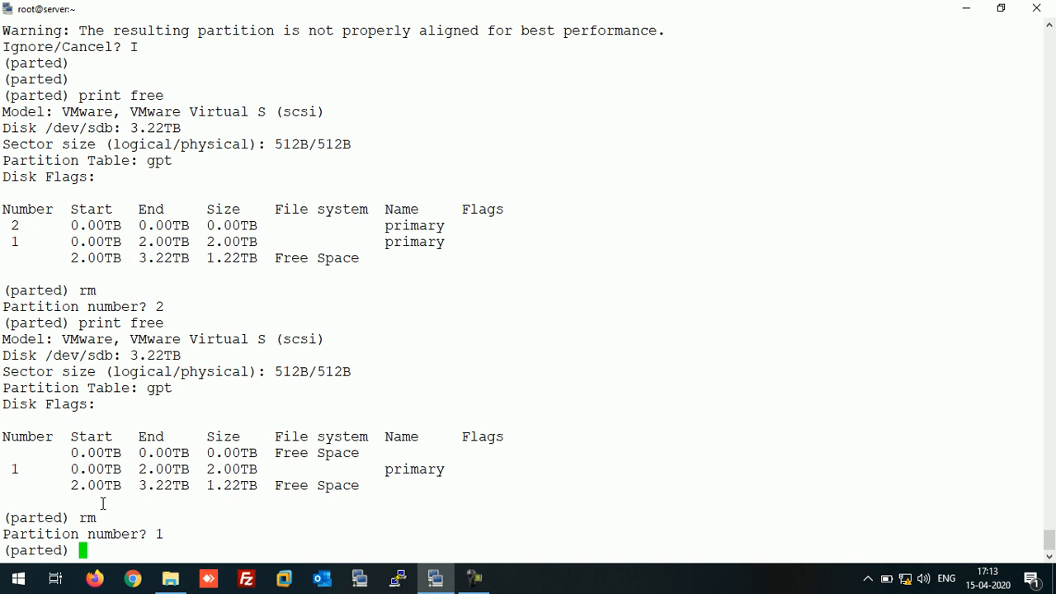
{"action": "type", "text": "print f"}
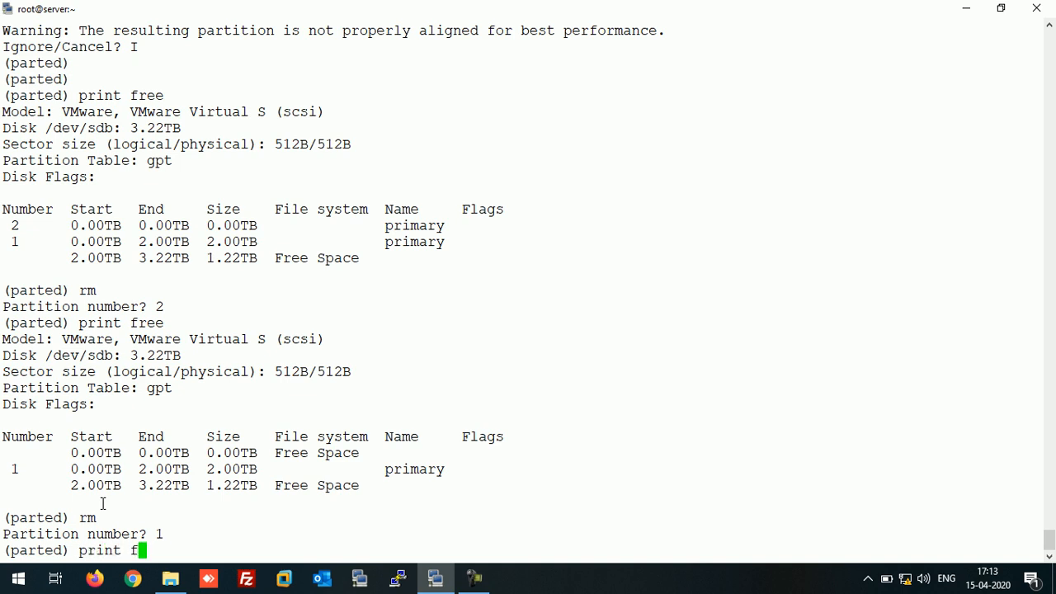
{"action": "type", "text": "ree"}
{"action": "key", "text": "Return"}
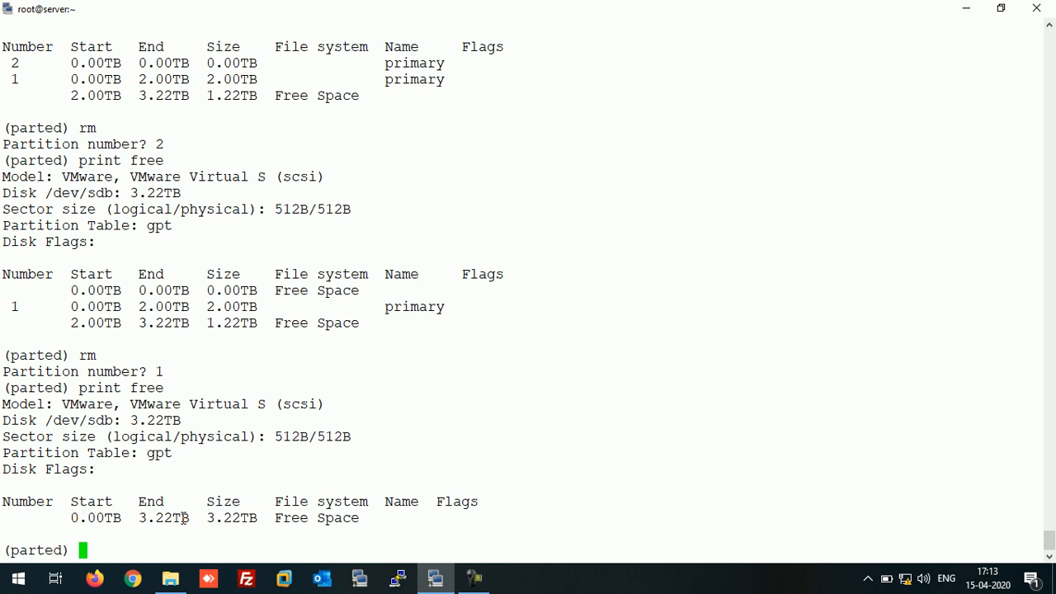
{"action": "type", "text": "mk"}
- In parted, create a primary ext4 partition from 0 to 3.22TB on /dev/sdb
{"action": "key", "text": "BackSpace"}
{"action": "key", "text": "BackSpace"}
{"action": "type", "text": "mkpart "}
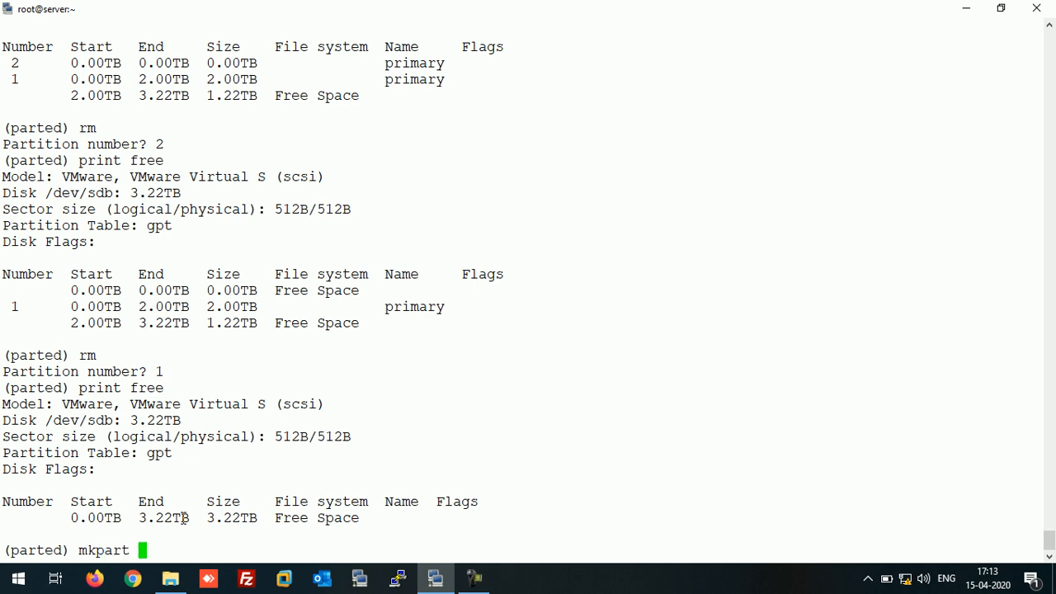
{"action": "type", "text": "primary"}
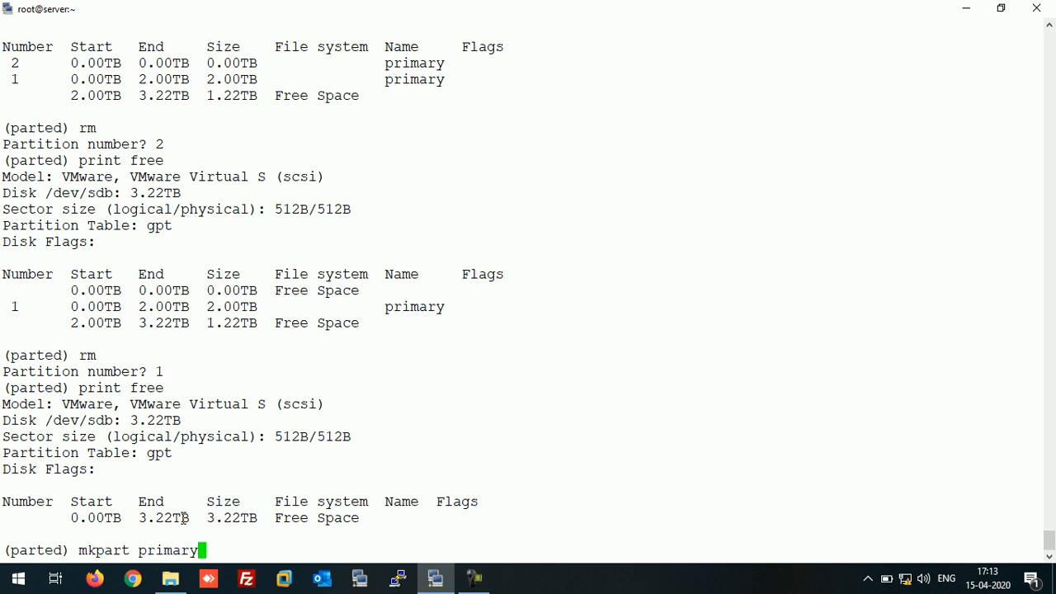
{"action": "key", "text": "Return"}
{"action": "type", "text": "ext2]? ext"}
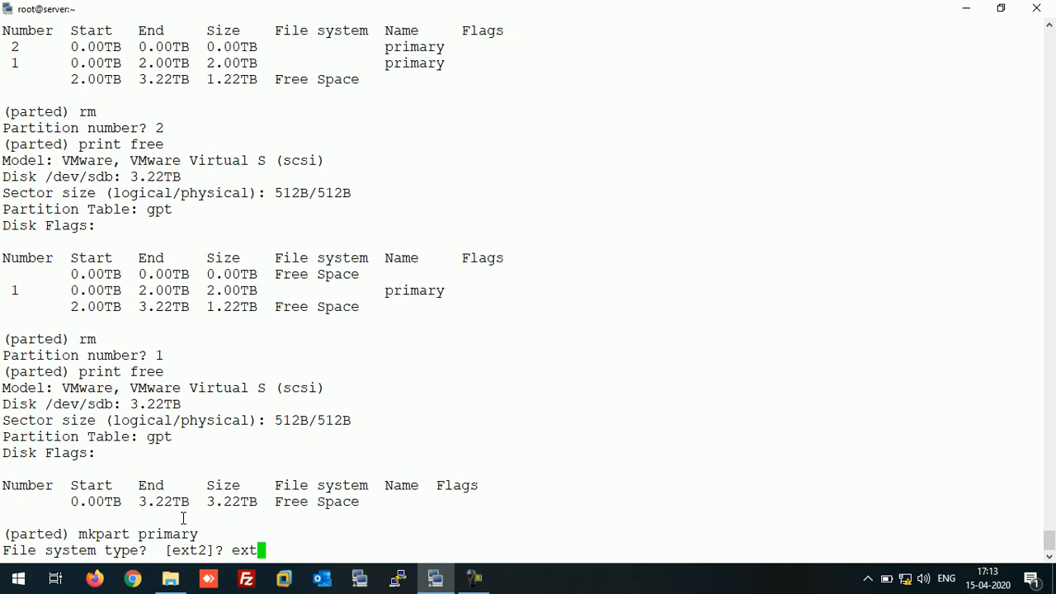
{"action": "type", "text": "4"}
{"action": "key", "text": "Return"}
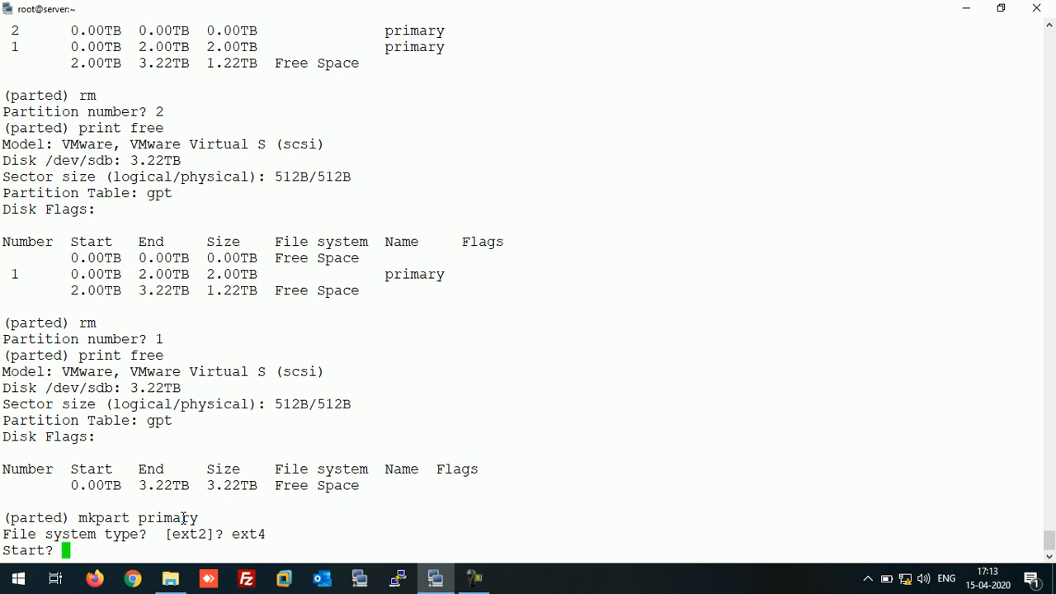
{"action": "type", "text": "0"}
{"action": "key", "text": "Return"}
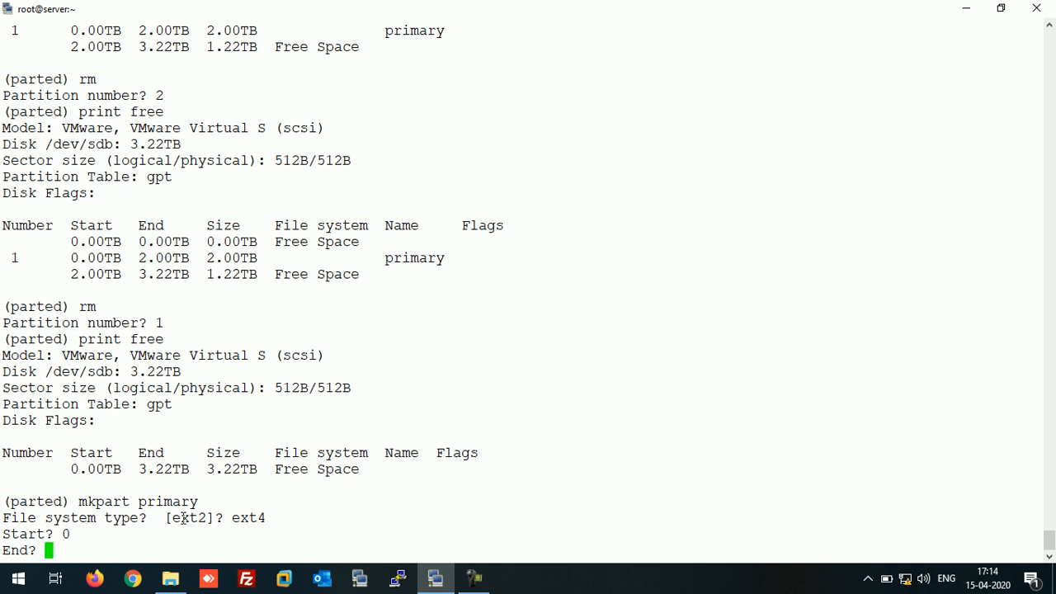
{"action": "type", "text": "3.22"}
{"action": "key", "text": "Return"}
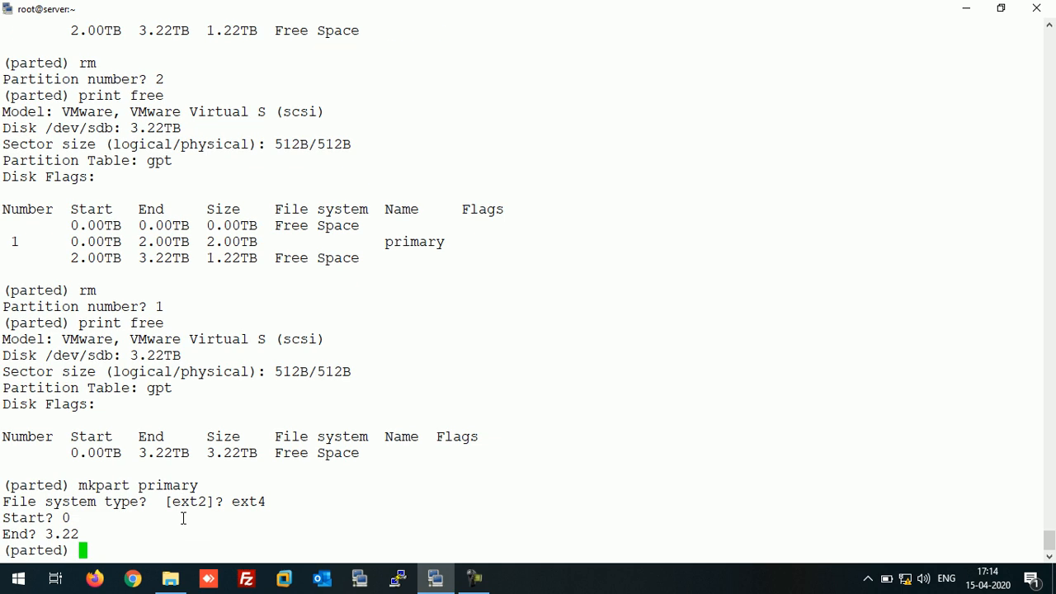
{"action": "type", "text": "print free"}
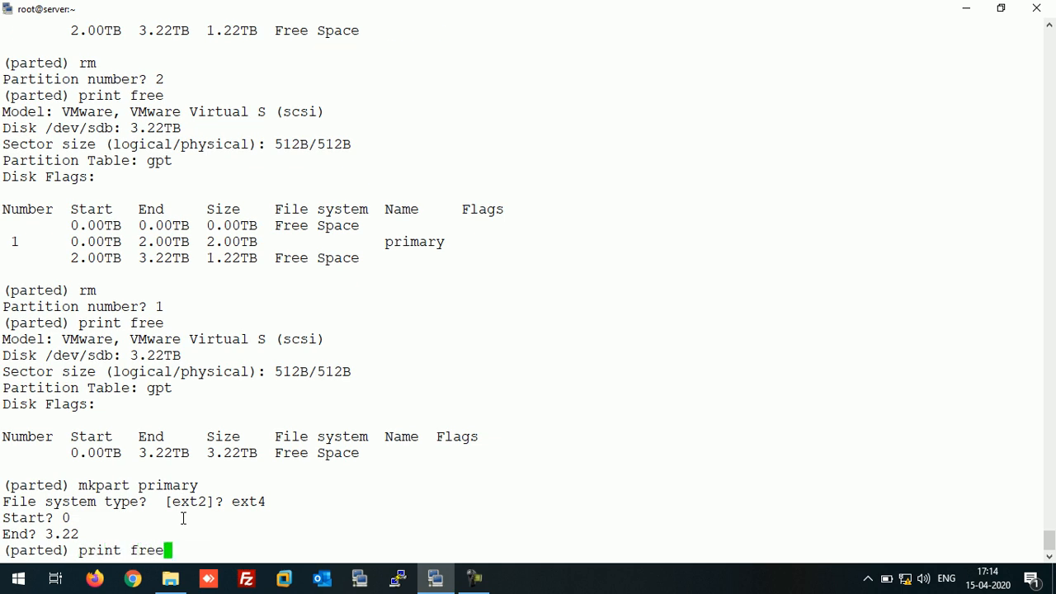
- Run print free and point out the new partition row spanning 0.00TB to 3.22TB
{"action": "key", "text": "Return"}
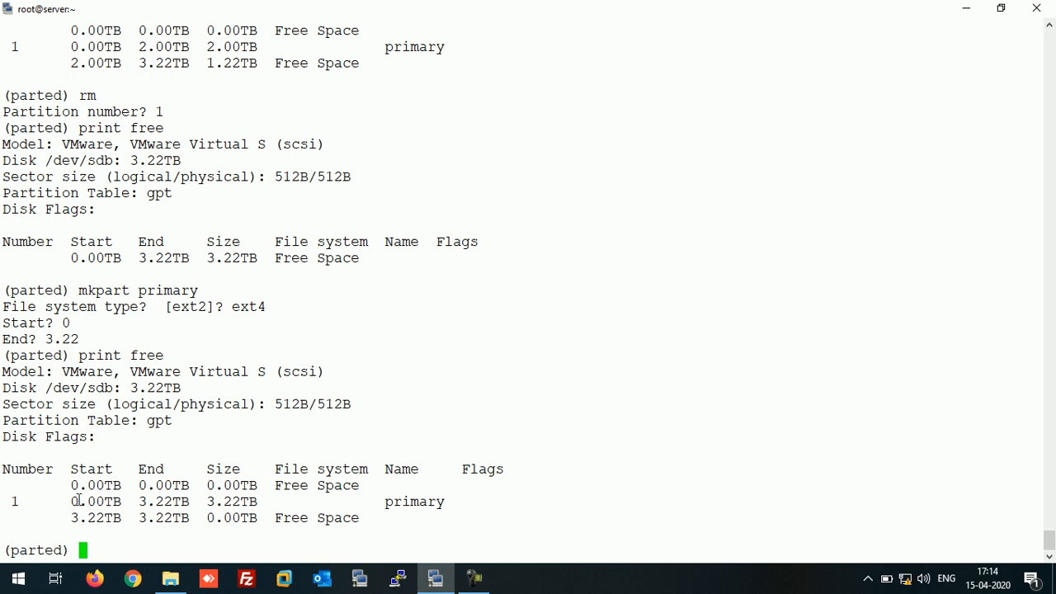
{"action": "left_click_drag", "start_coordinate": [73, 501], "coordinate": [260, 488]}
{"action": "left_click", "coordinate": [107, 507]}
{"action": "left_click", "coordinate": [240, 463]}
{"action": "type", "text": "qui"}
{"action": "type", "text": "t"}
- Quit parted and highlight the 3T sdb1 partition row in the lsblk output
{"action": "key", "text": "Return"}
{"action": "key", "text": "Return"}
{"action": "key", "text": "Return"}
{"action": "key", "text": "Return"}
{"action": "type", "text": "l"}
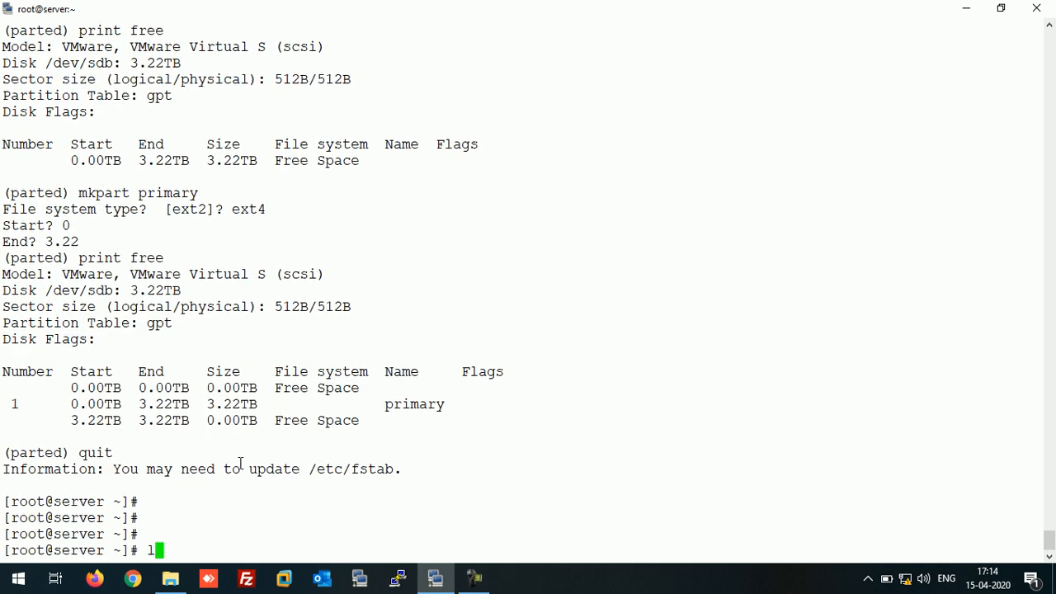
{"action": "type", "text": "sblk"}
{"action": "key", "text": "Return"}
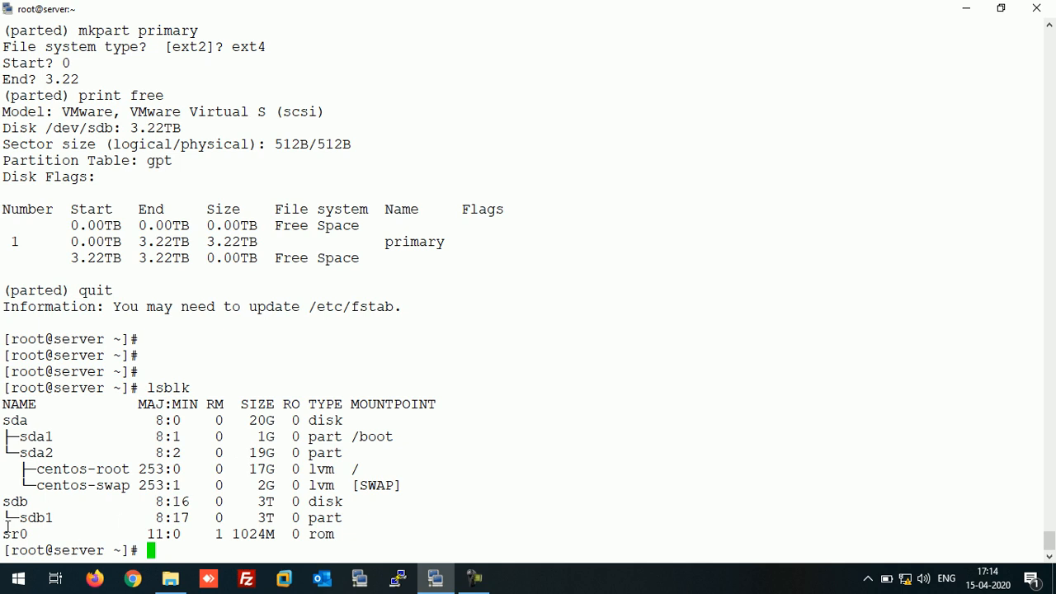
{"action": "left_click_drag", "start_coordinate": [8, 518], "coordinate": [343, 517]}
{"action": "left_click", "coordinate": [417, 501]}
{"action": "type", "text": "mkfs"}
{"action": "type", "text": ".ext4 "}
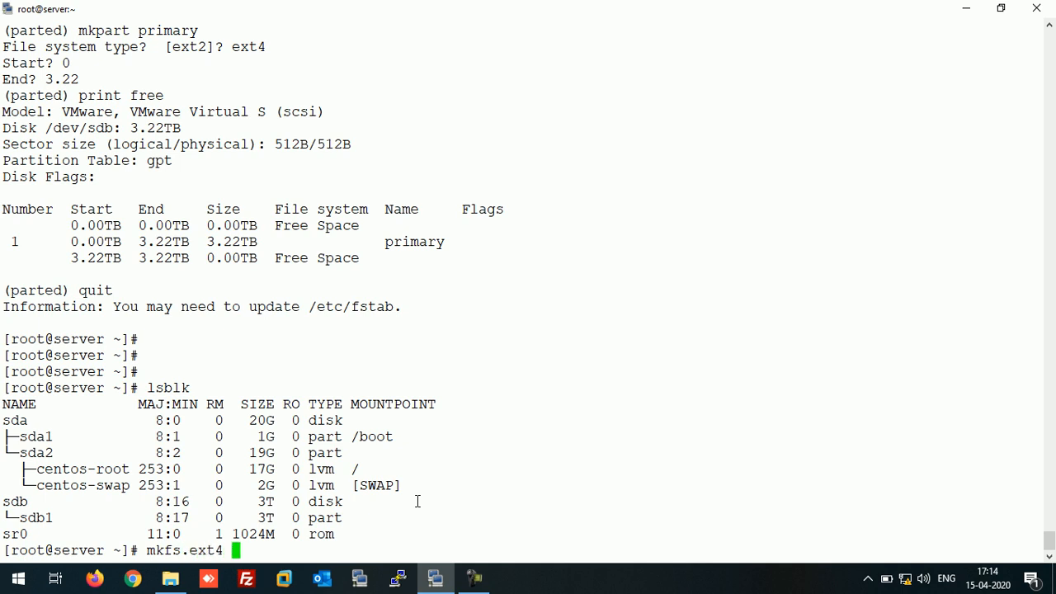
{"action": "type", "text": "/dev/s"}
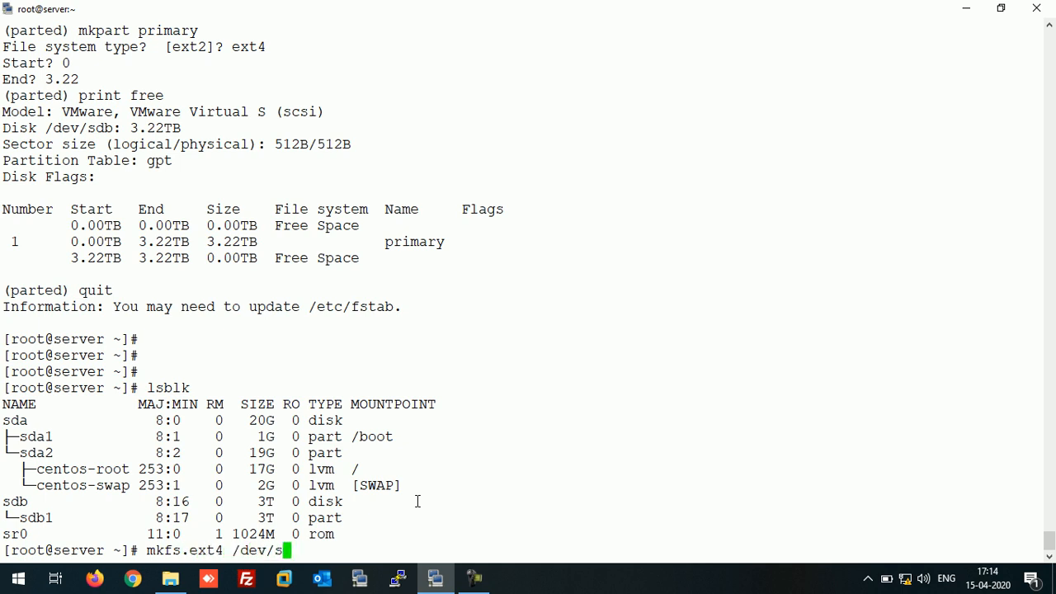
{"action": "type", "text": "db1"}
- Format /dev/sdb1 as ext4 with mkfs.ext4 and list the block devices again
{"action": "key", "text": "Return"}
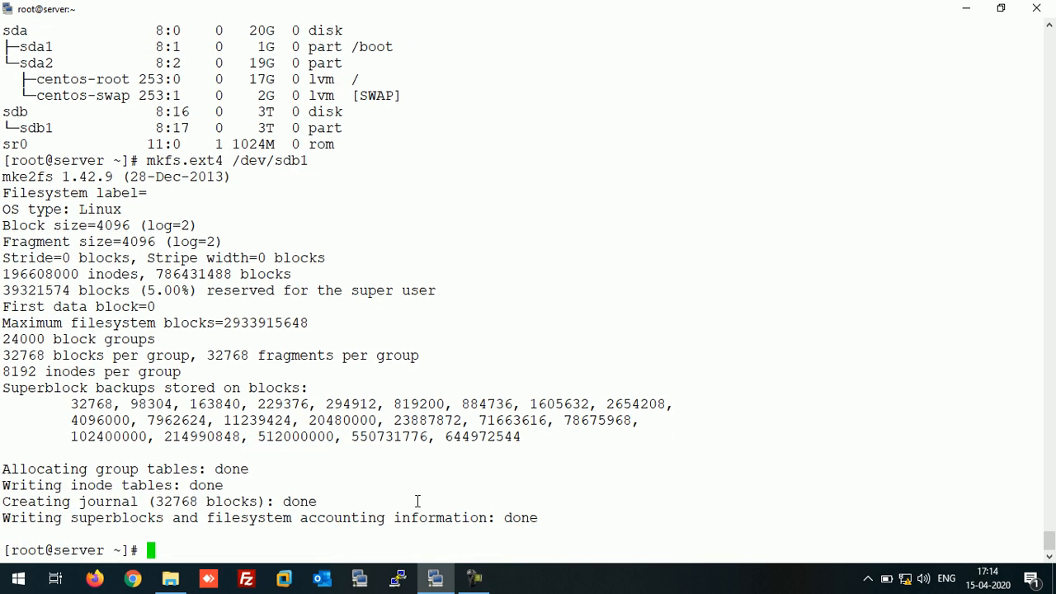
{"action": "key", "text": "Return"}
{"action": "key", "text": "Return"}
{"action": "type", "text": "lsbl"}
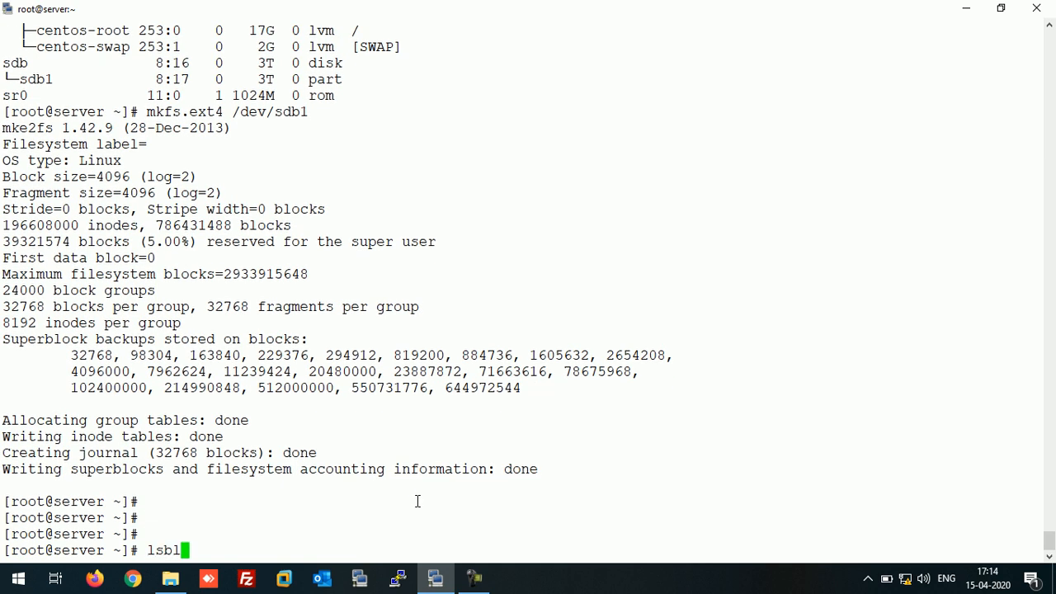
{"action": "type", "text": "k"}
{"action": "key", "text": "Return"}
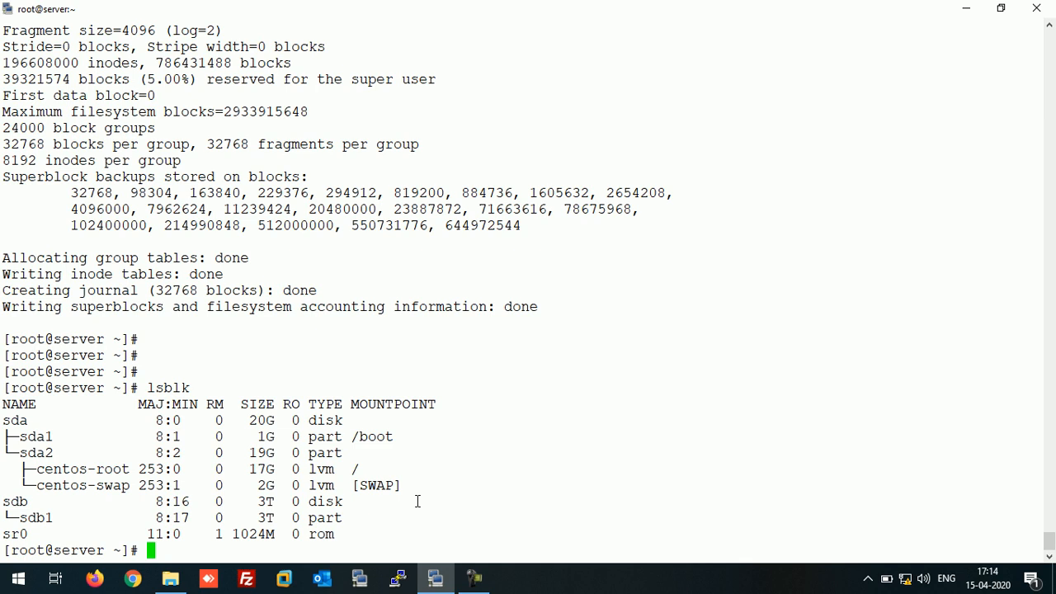
{"action": "type", "text": "m"}
{"action": "type", "text": "kdir /"}
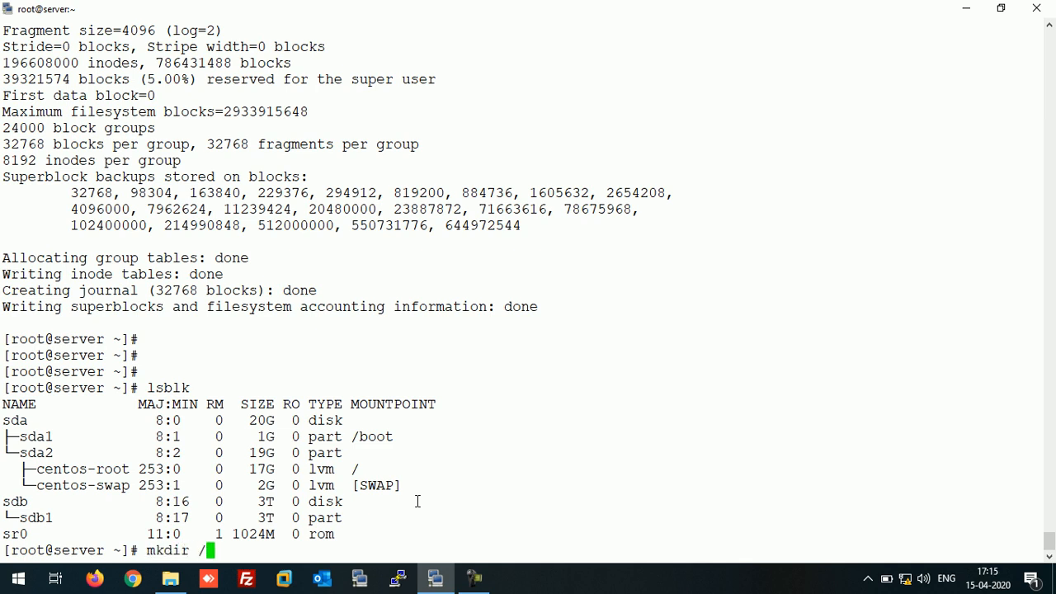
{"action": "type", "text": "test"}
- Create /test, mount /dev/sdb1 on it, and run df -hT to list filesystems
{"action": "key", "text": "Return"}
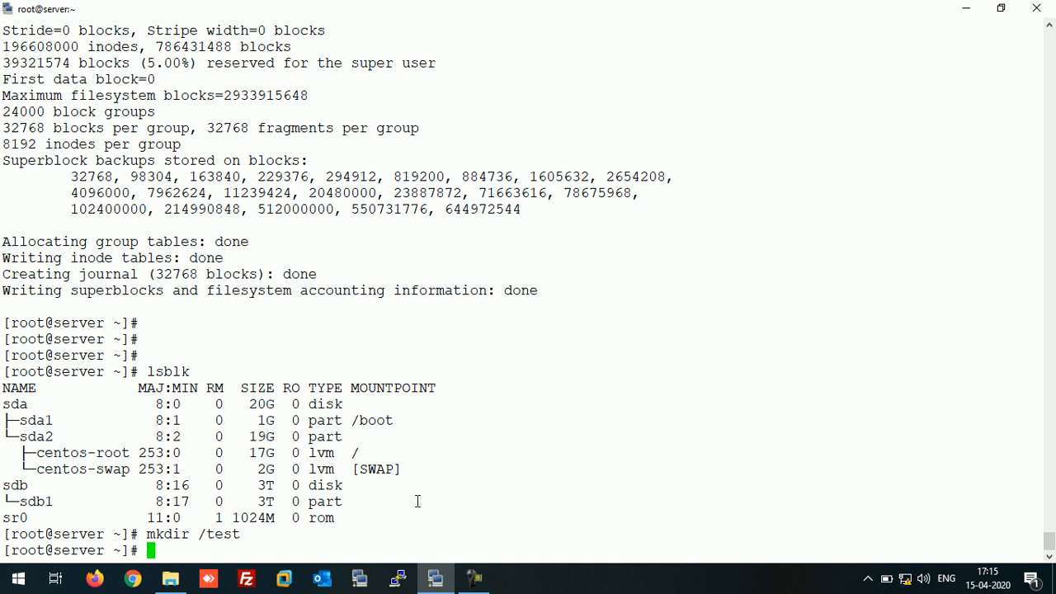
{"action": "type", "text": "mount /de"}
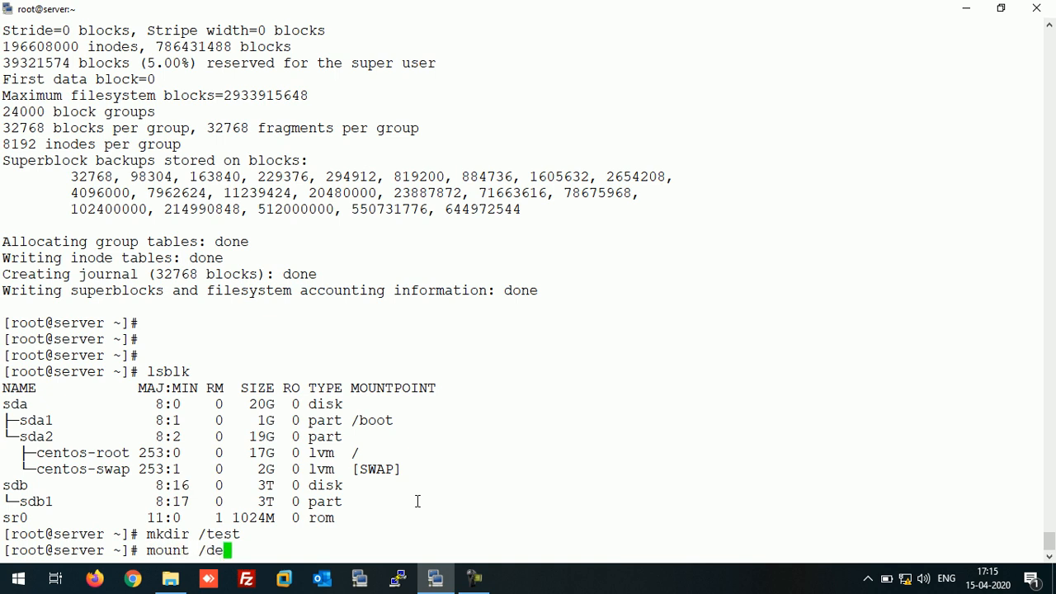
{"action": "type", "text": "v/sdb1 "}
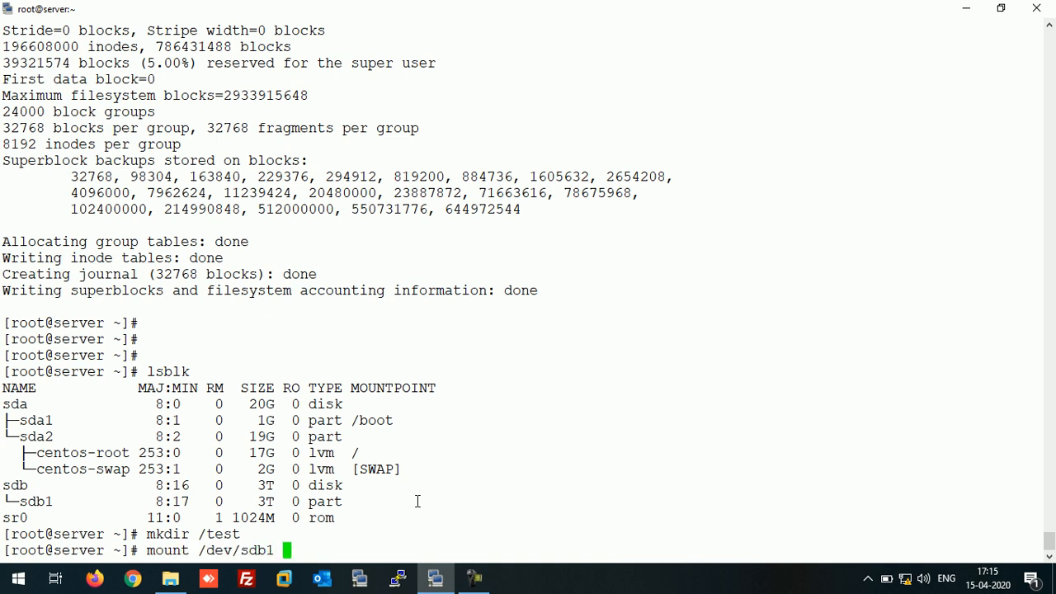
{"action": "type", "text": "/test/"}
{"action": "key", "text": "Return"}
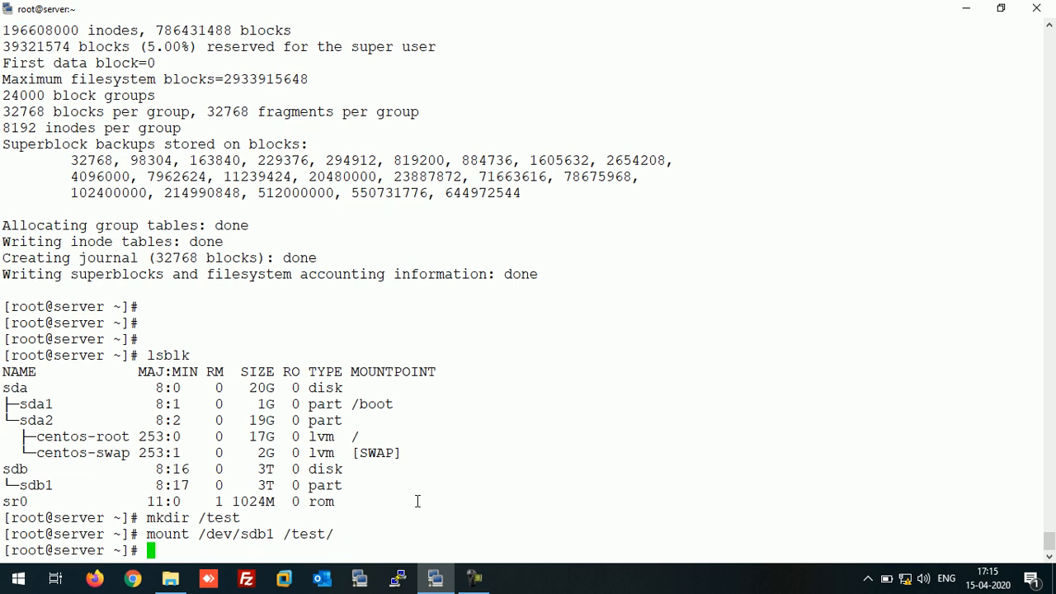
{"action": "key", "text": "Return"}
{"action": "key", "text": "Return"}
{"action": "type", "text": "df"}
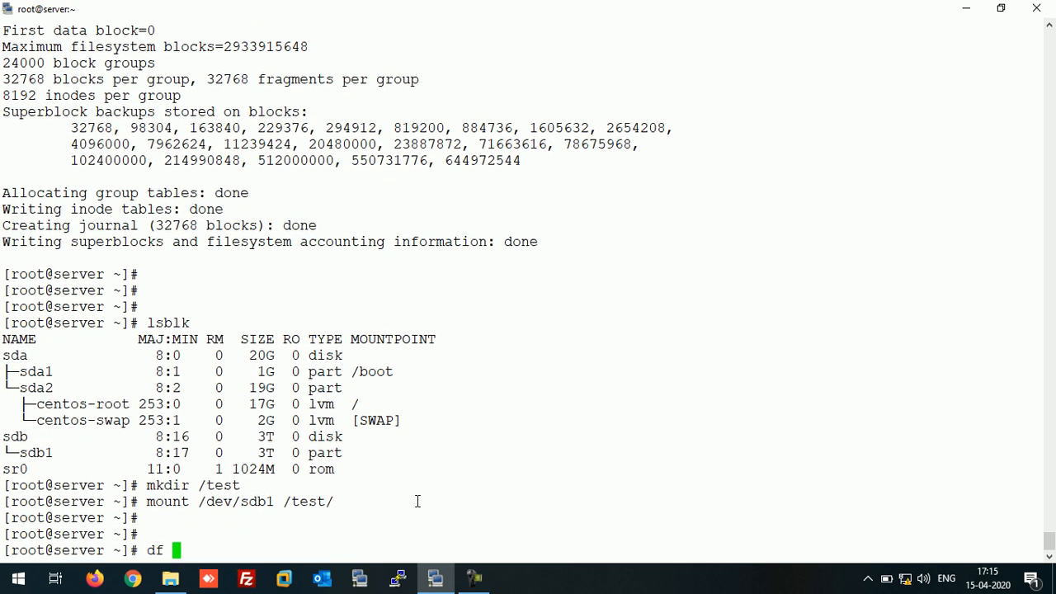
{"action": "type", "text": " -hT"}
{"action": "key", "text": "Return"}
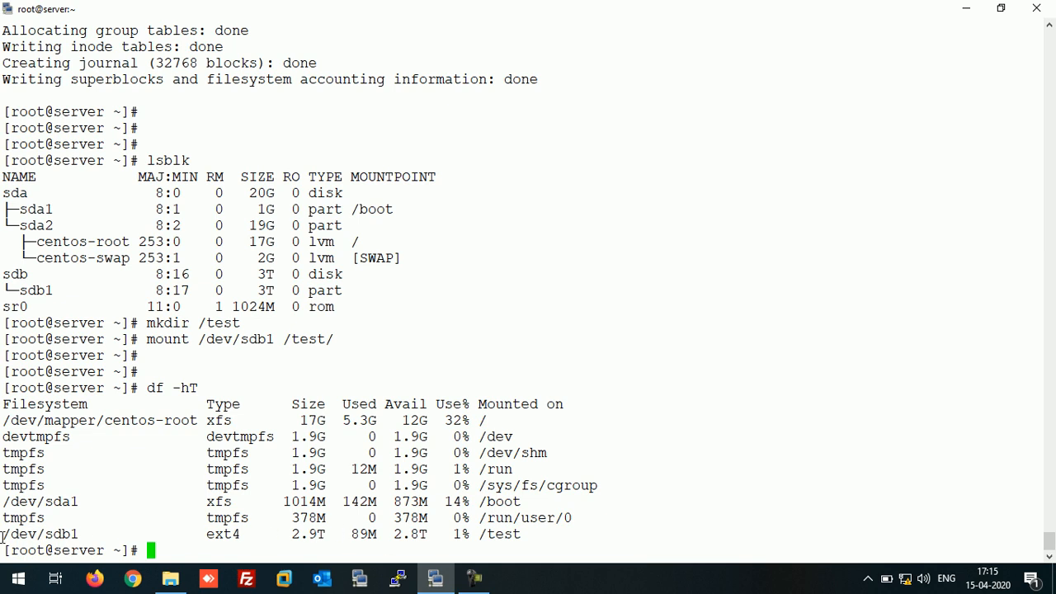
- Point out the /dev/sdb1 row in df -hT and its 2.9T ext4 size
{"action": "mouse_move", "coordinate": [2, 537]}
{"action": "left_mouse_down"}
{"action": "mouse_move", "coordinate": [479, 535]}
{"action": "mouse_move", "coordinate": [523, 517]}
{"action": "mouse_move", "coordinate": [542, 537]}
{"action": "left_mouse_up"}
{"action": "left_click", "coordinate": [495, 536]}
{"action": "left_click_drag", "start_coordinate": [290, 535], "coordinate": [322, 536]}
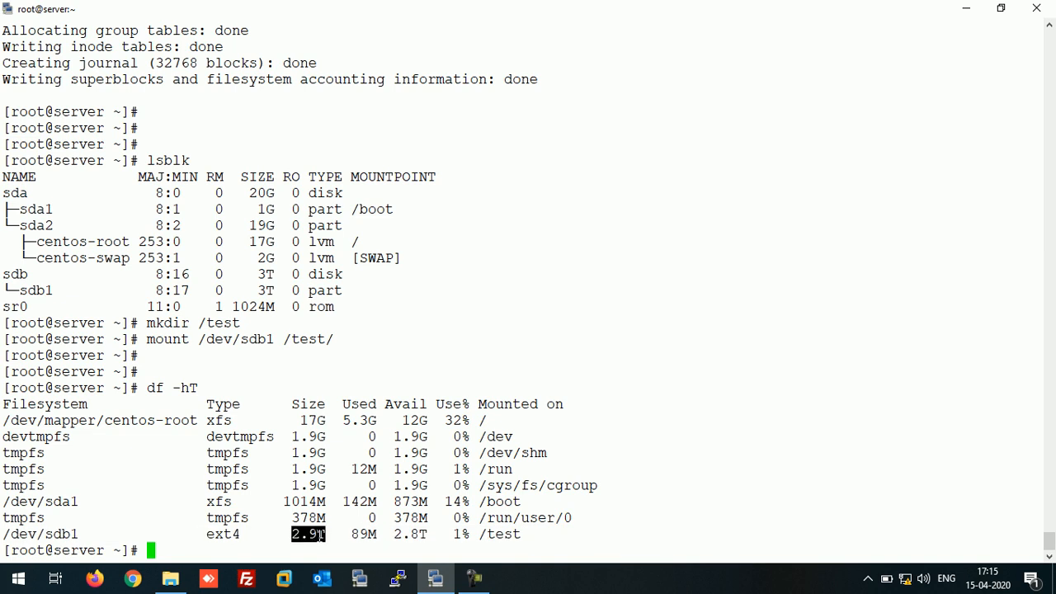
{"action": "left_click", "coordinate": [348, 550]}
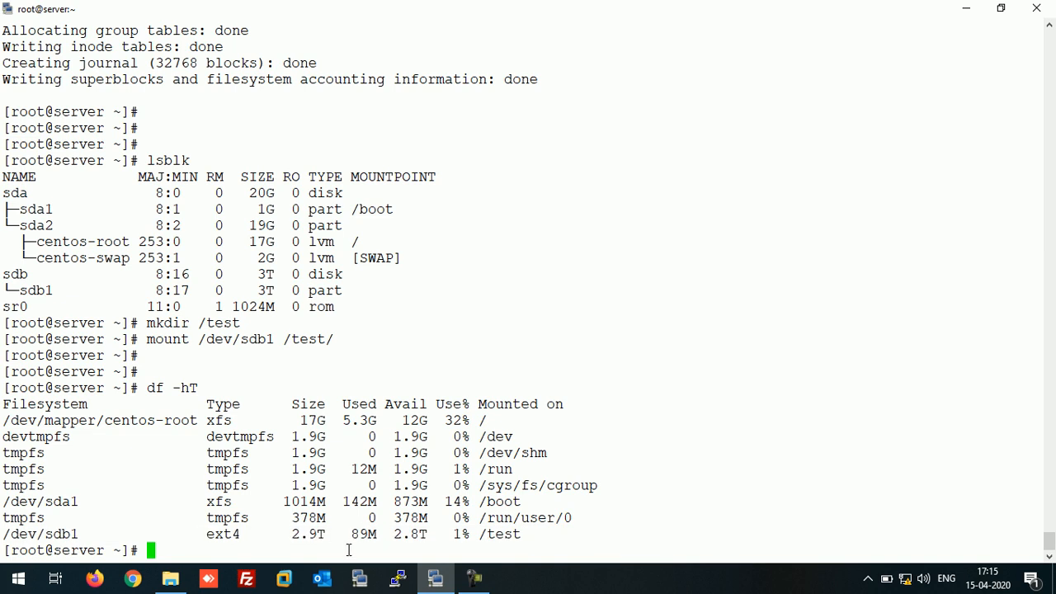
{"action": "type", "text": "vi"}
{"action": "type", "text": "m /etc/"}
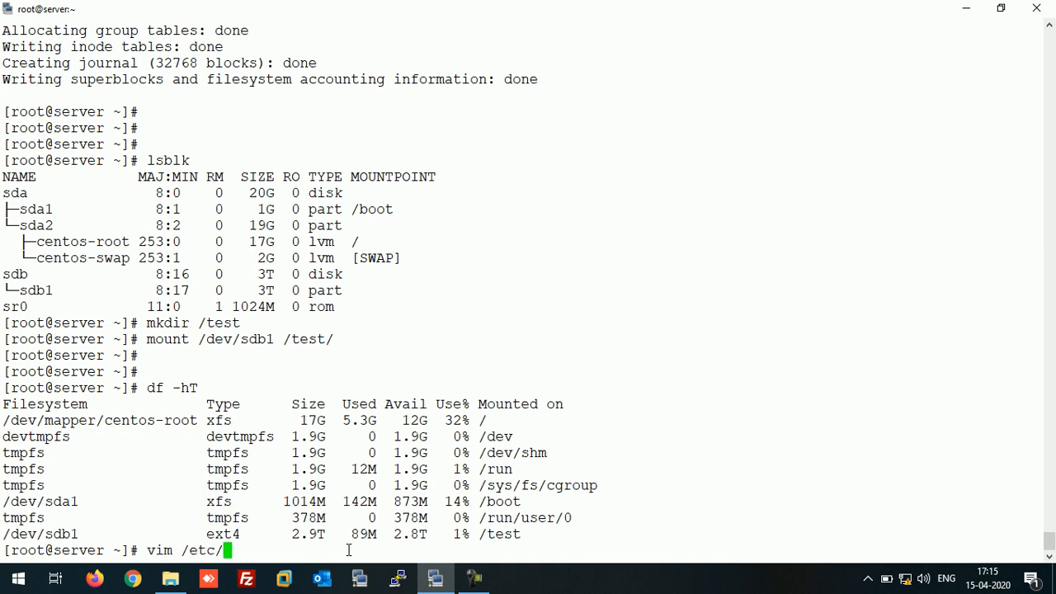
{"action": "type", "text": "fstab"}
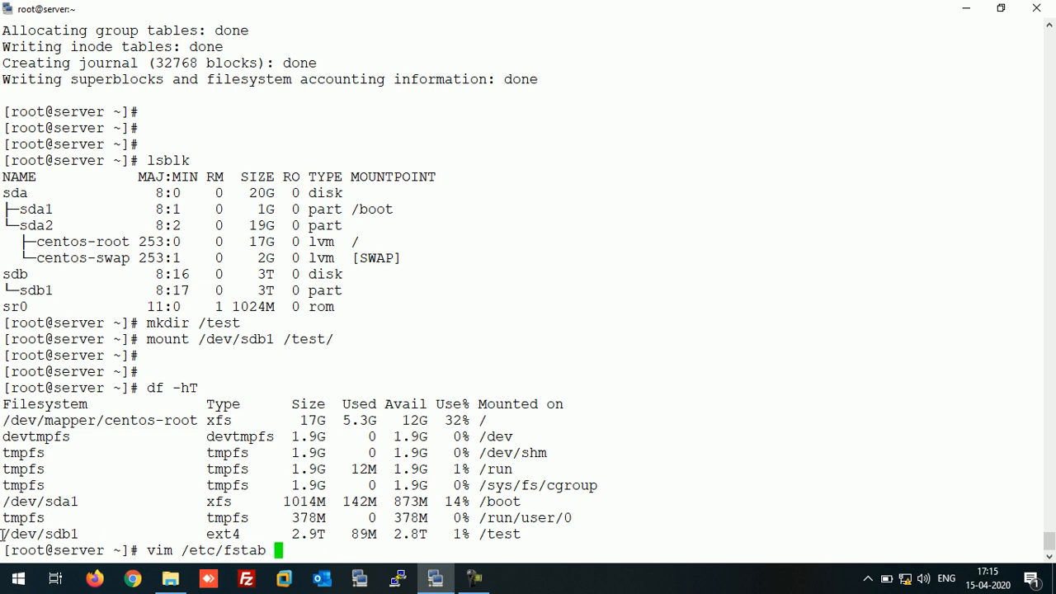
- Copy /dev/sdb1, edit /etc/fstab in vim and start a new line with the device name
{"action": "left_click_drag", "start_coordinate": [3, 534], "coordinate": [75, 534]}
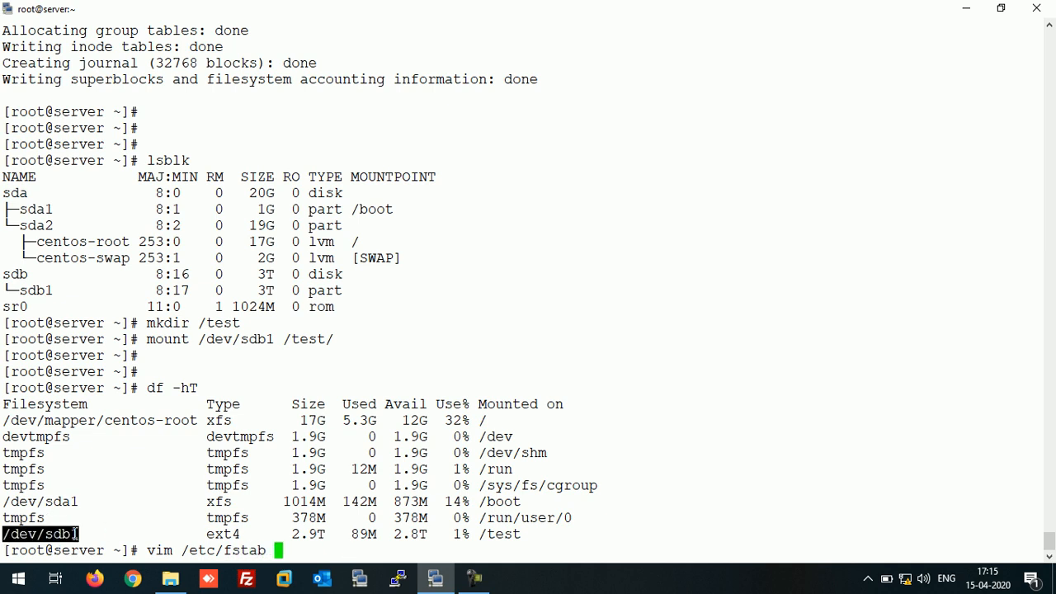
{"action": "key", "text": "Return"}
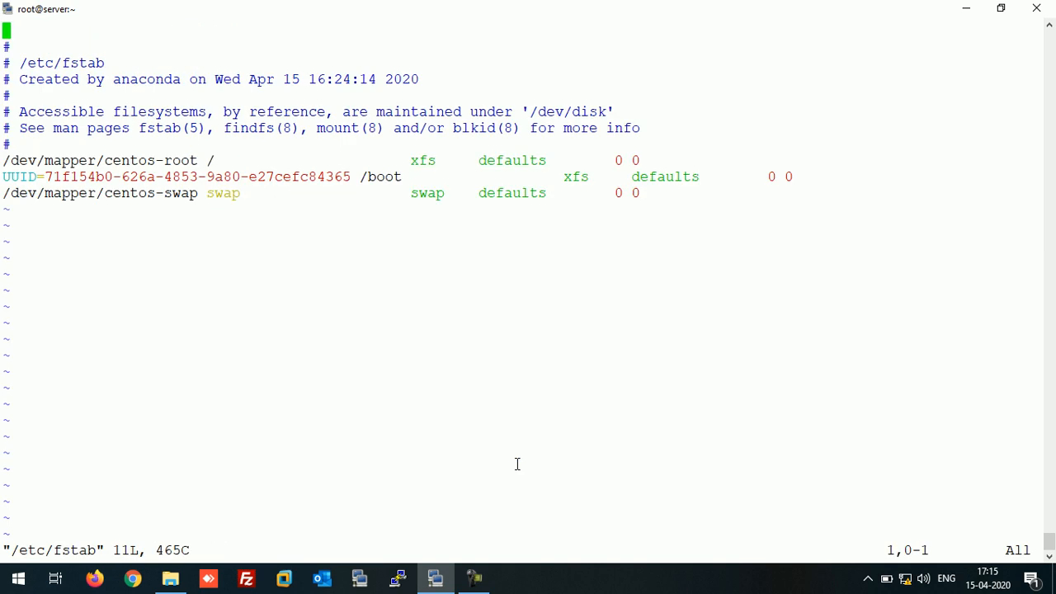
{"action": "key", "text": "Down"}
{"action": "key", "text": "Down"}
{"action": "key", "text": "Down"}
{"action": "key", "text": "Down"}
{"action": "key", "text": "o"}
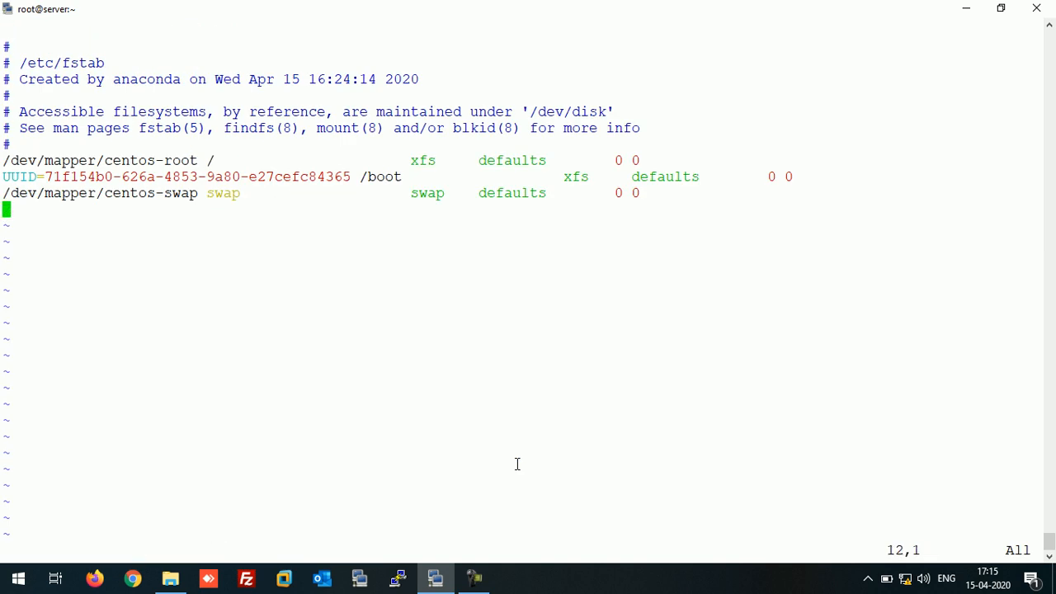
{"action": "right_click", "coordinate": [455, 310]}
- Complete the entry as /dev/sdb1 /test ext4 defaults 0 0 and save with :wq
{"action": "key", "text": "Tab"}
{"action": "key", "text": "Tab"}
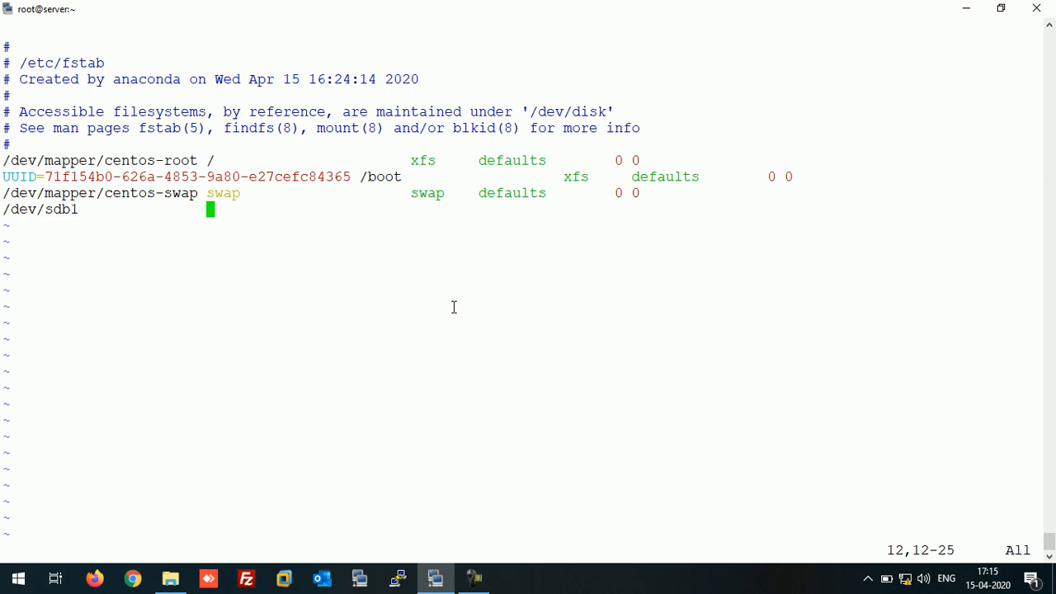
{"action": "type", "text": "/t"}
{"action": "type", "text": "est"}
{"action": "key", "text": "Tab"}
{"action": "key", "text": "Tab"}
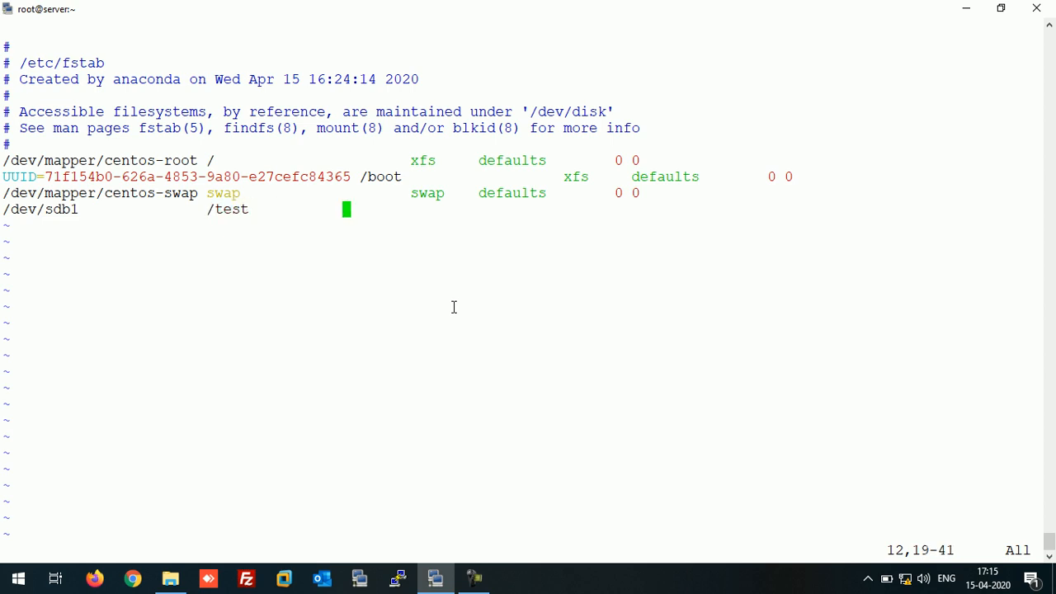
{"action": "type", "text": "ext4"}
{"action": "key", "text": "Tab"}
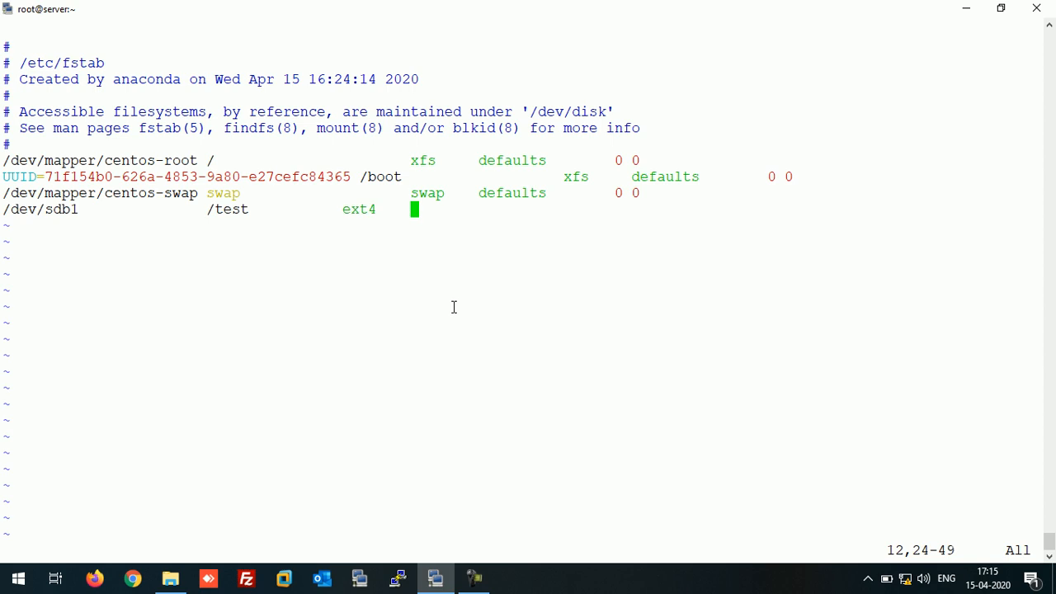
{"action": "type", "text": "defaults"}
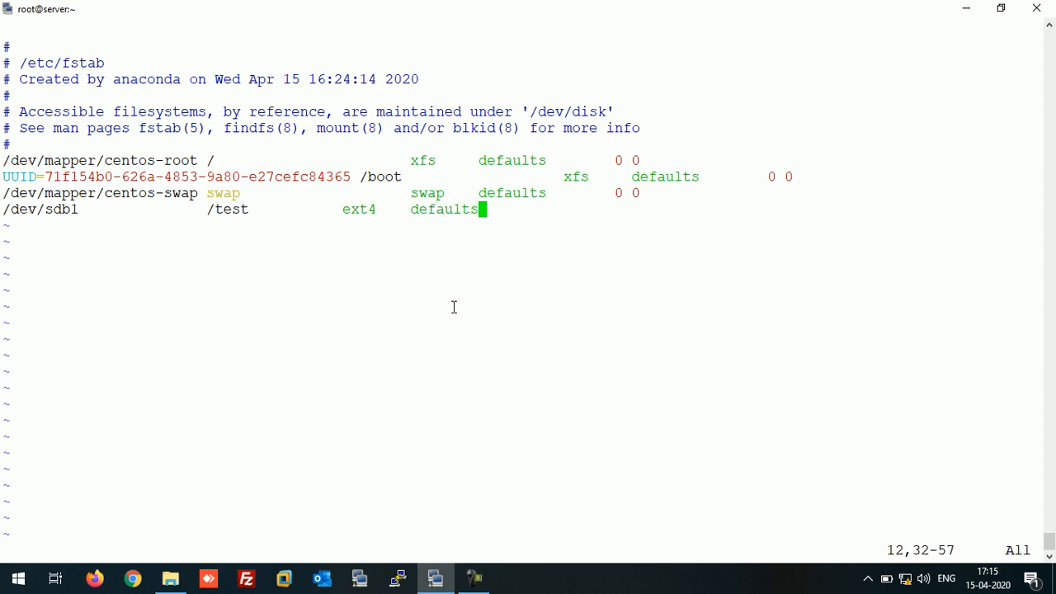
{"action": "key", "text": "Tab"}
{"action": "type", "text": "0"}
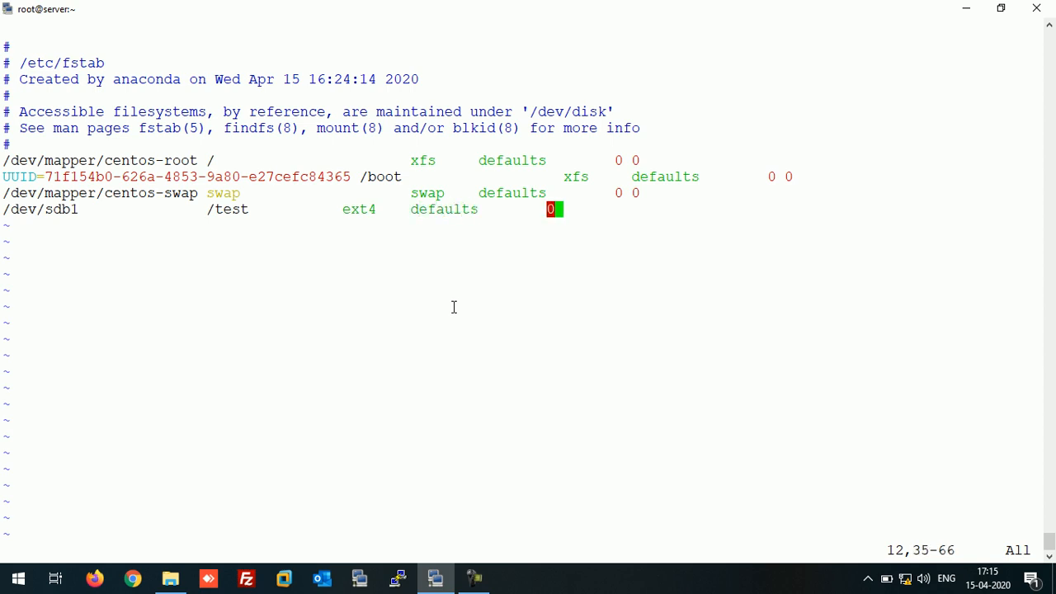
{"action": "type", "text": " 0"}
{"action": "key", "text": "Escape"}
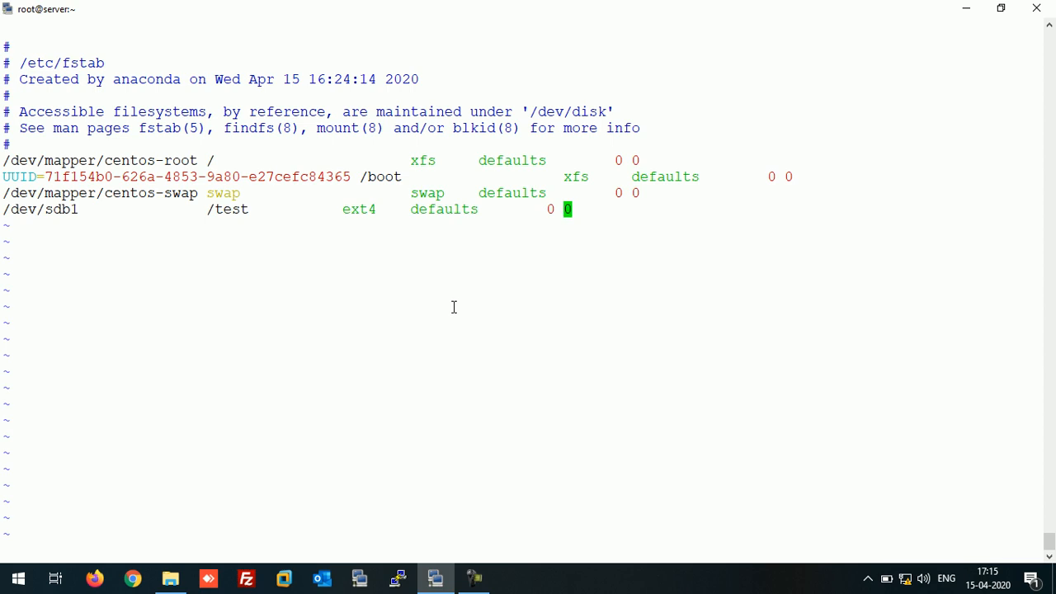
{"action": "type", "text": ":wq"}
{"action": "key", "text": "Return"}
{"action": "key", "text": "Return"}
{"action": "key", "text": "Return"}
{"action": "key", "text": "Return"}
{"action": "key", "text": "Return"}
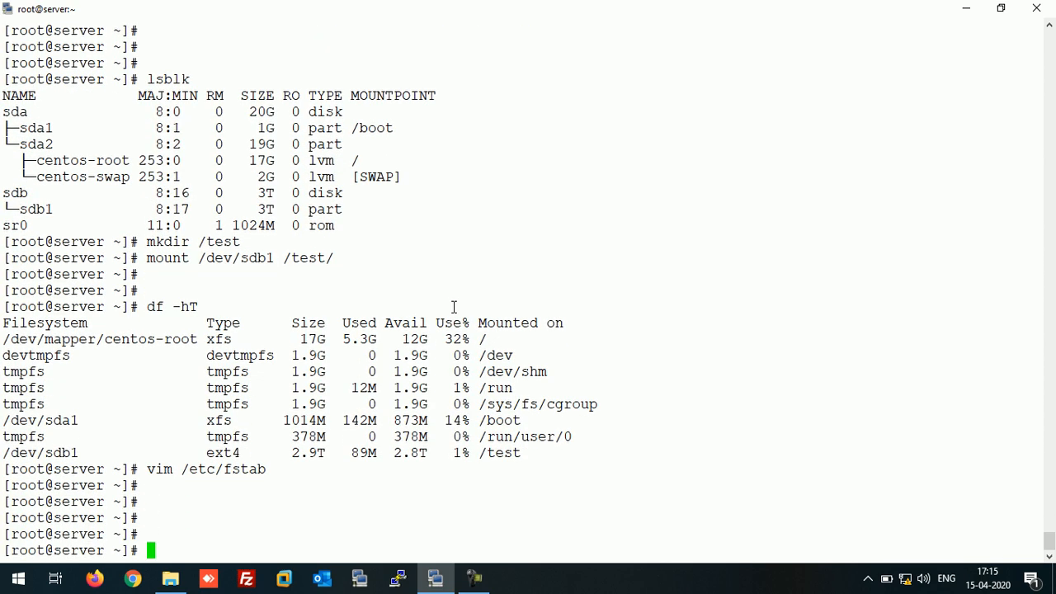
{"action": "type", "text": "mou"}
{"action": "type", "text": "nt"}
- Run mount and point out the /dev/sdb1 on /test line
{"action": "key", "text": "Return"}
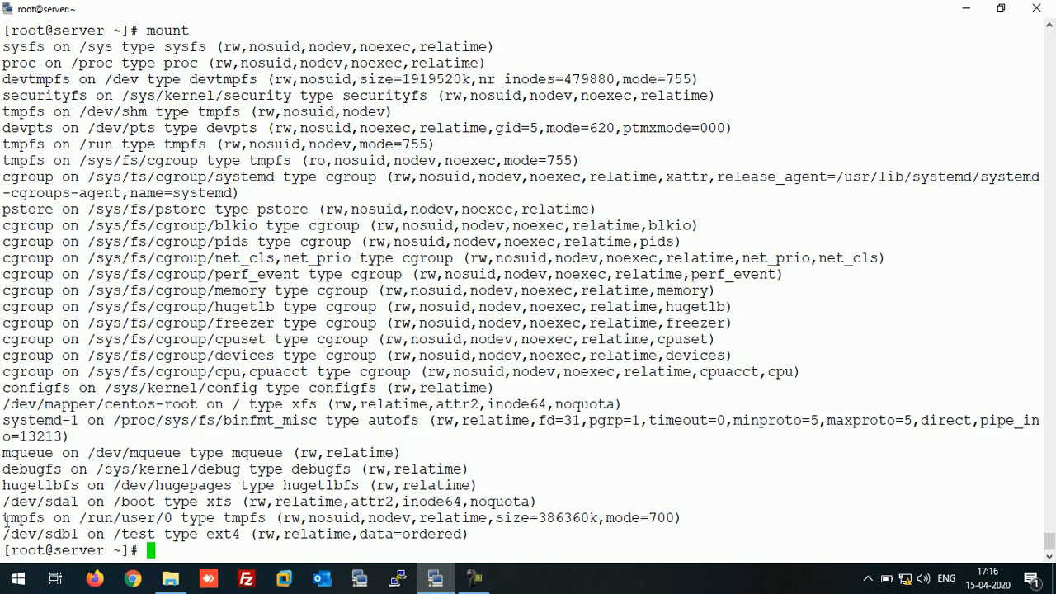
{"action": "left_click_drag", "start_coordinate": [4, 533], "coordinate": [467, 533]}
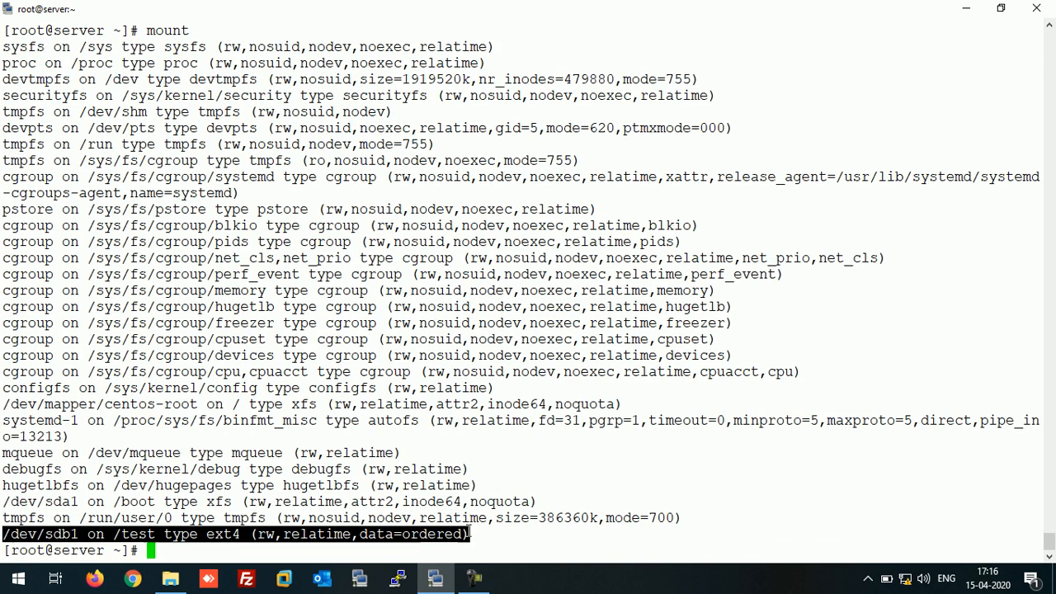
{"action": "left_click", "coordinate": [509, 522]}
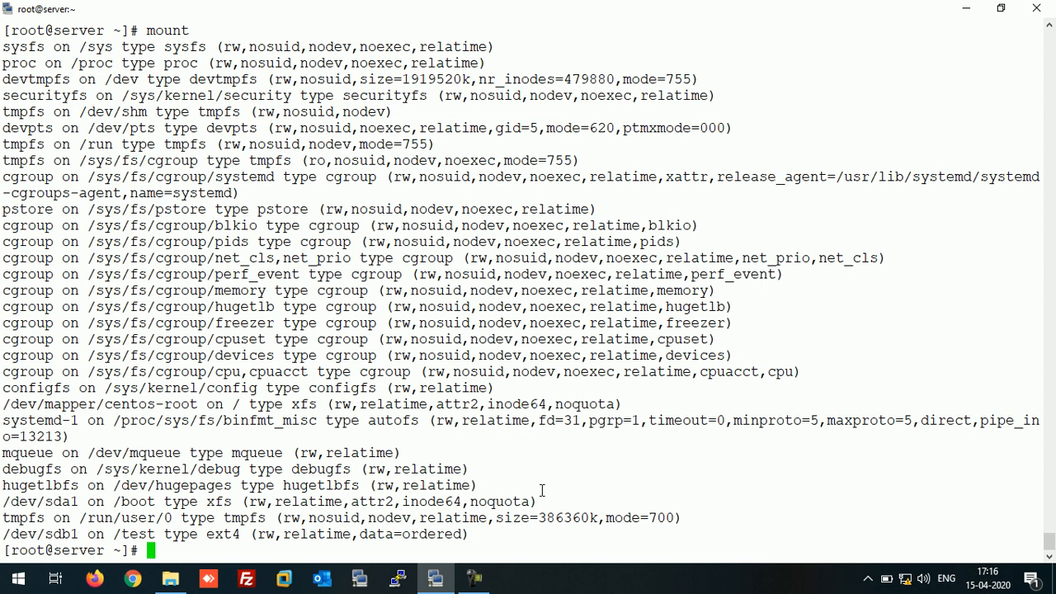
{"action": "type", "text": "umount "}
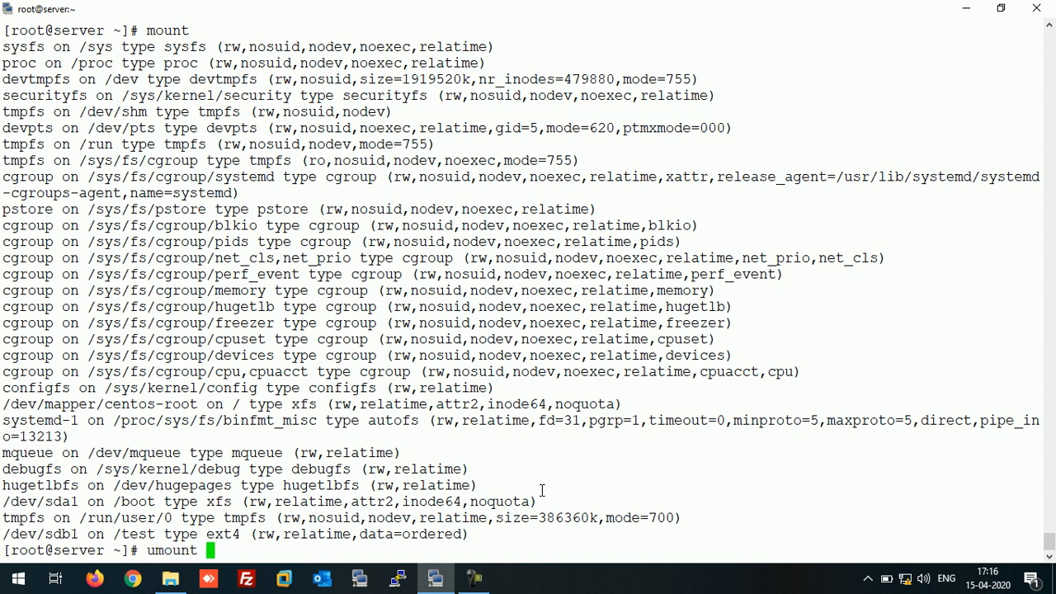
{"action": "type", "text": "/dev/sd"}
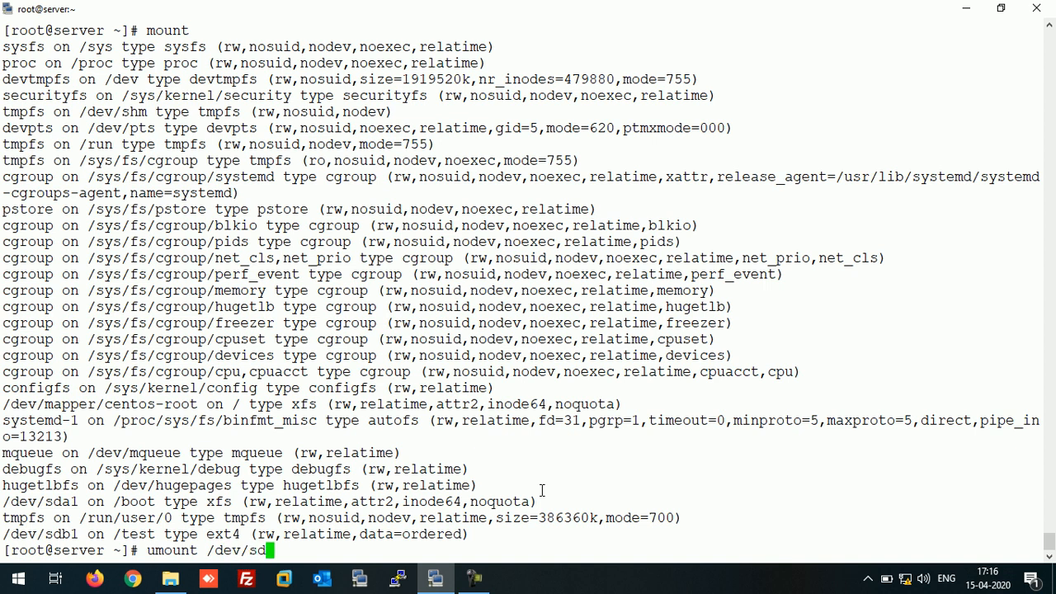
{"action": "type", "text": "b"}
- Unmount /test with umount, Tab-completing the path
{"action": "key", "text": "BackSpace"}
{"action": "key", "text": "BackSpace"}
{"action": "key", "text": "BackSpace"}
{"action": "key", "text": "BackSpace"}
{"action": "key", "text": "BackSpace"}
{"action": "key", "text": "BackSpace"}
{"action": "key", "text": "BackSpace"}
{"action": "type", "text": "te"}
{"action": "key", "text": "Tab"}
{"action": "key", "text": "Return"}
{"action": "key", "text": "Return"}
{"action": "key", "text": "Return"}
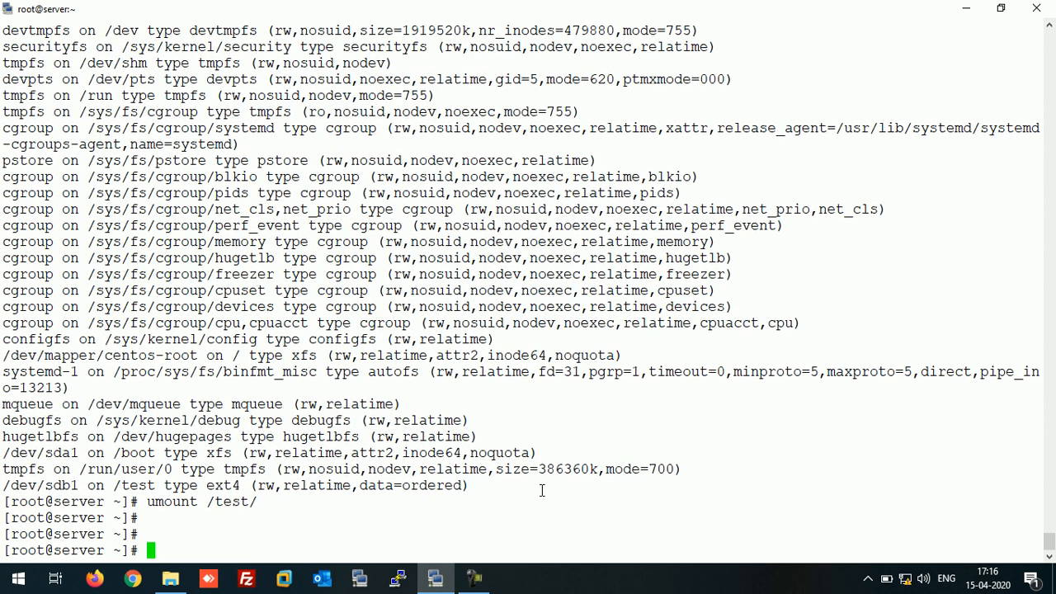
{"action": "type", "text": "mount"}
{"action": "key", "text": "Return"}
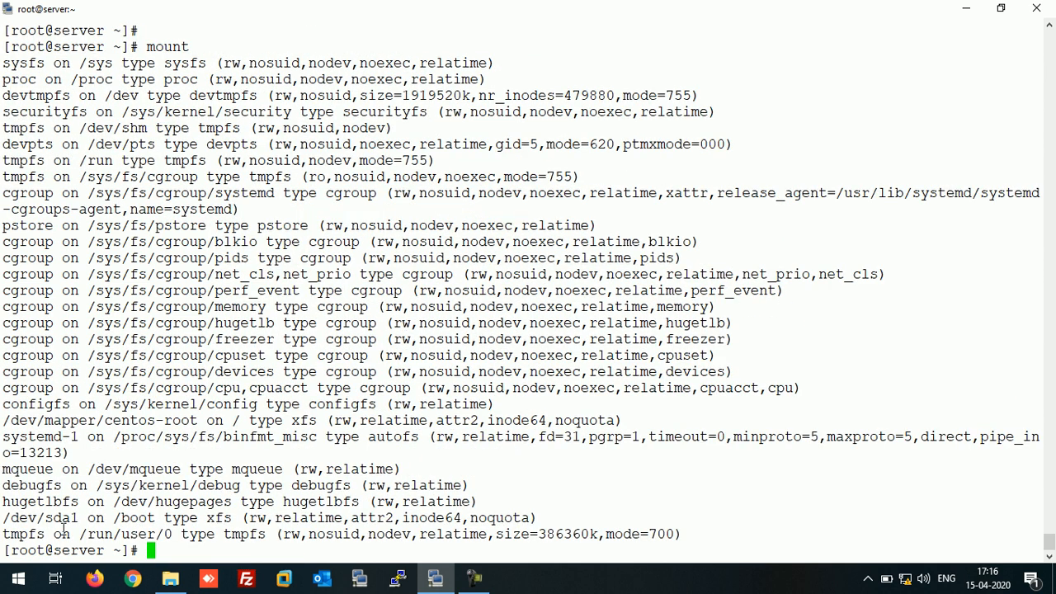
- Try mount -o remount, then run mount to confirm /dev/sdb1 is still absent
{"action": "left_click_drag", "start_coordinate": [8, 533], "coordinate": [388, 536]}
{"action": "left_click", "coordinate": [475, 488]}
{"action": "type", "text": "mount "}
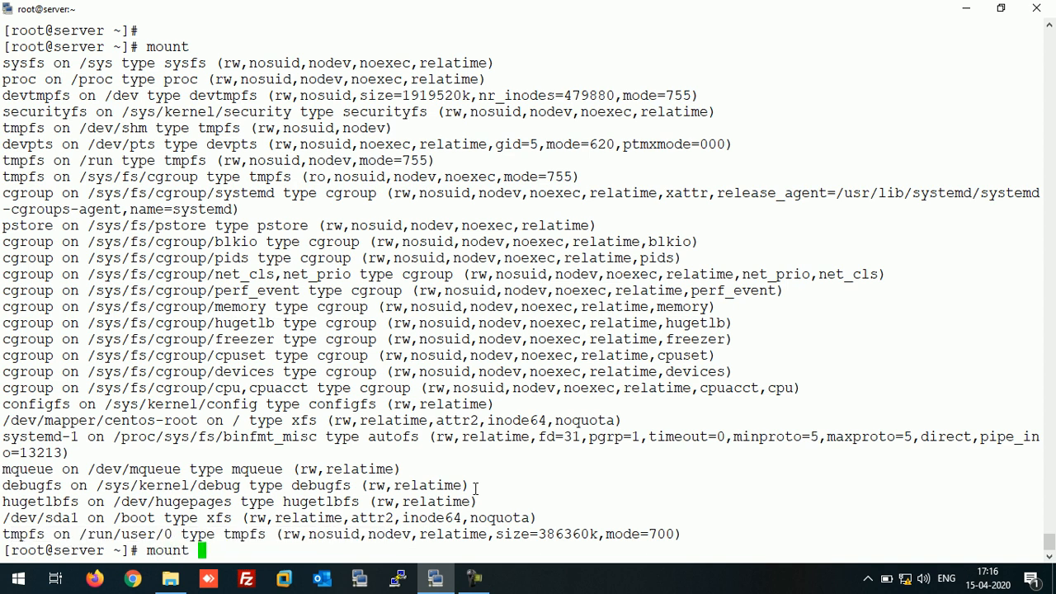
{"action": "type", "text": "-o rem"}
{"action": "type", "text": "ount"}
{"action": "key", "text": "Return"}
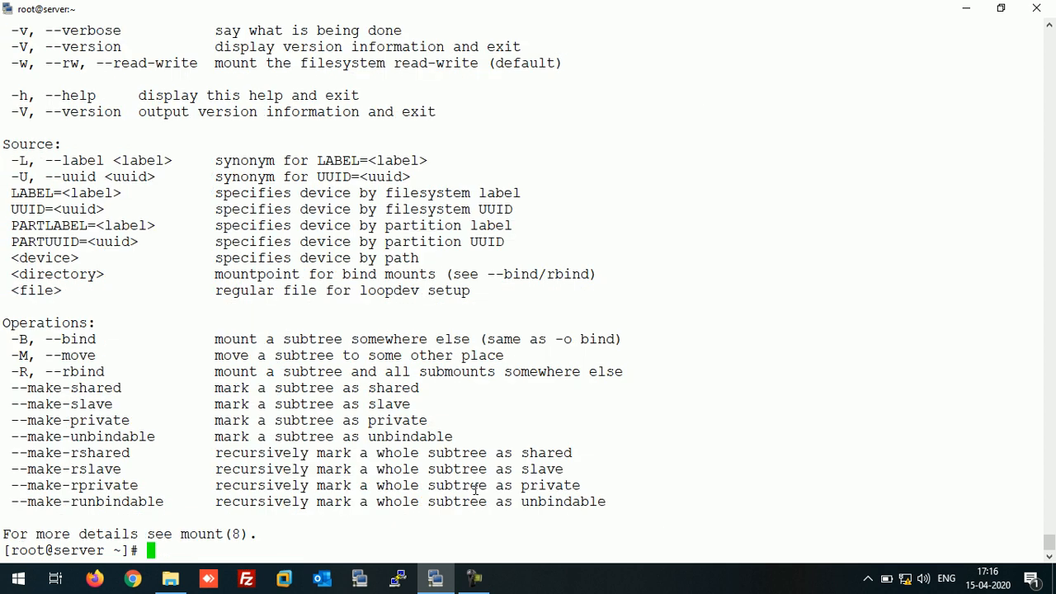
{"action": "key", "text": "Up"}
{"action": "key", "text": "BackSpace"}
{"action": "key", "text": "BackSpace"}
{"action": "key", "text": "BackSpace"}
{"action": "key", "text": "BackSpace"}
{"action": "key", "text": "BackSpace"}
{"action": "key", "text": "BackSpace"}
{"action": "key", "text": "BackSpace"}
{"action": "key", "text": "BackSpace"}
{"action": "key", "text": "BackSpace"}
{"action": "key", "text": "BackSpace"}
{"action": "type", "text": "mou"}
{"action": "type", "text": "nt"}
{"action": "key", "text": "Return"}
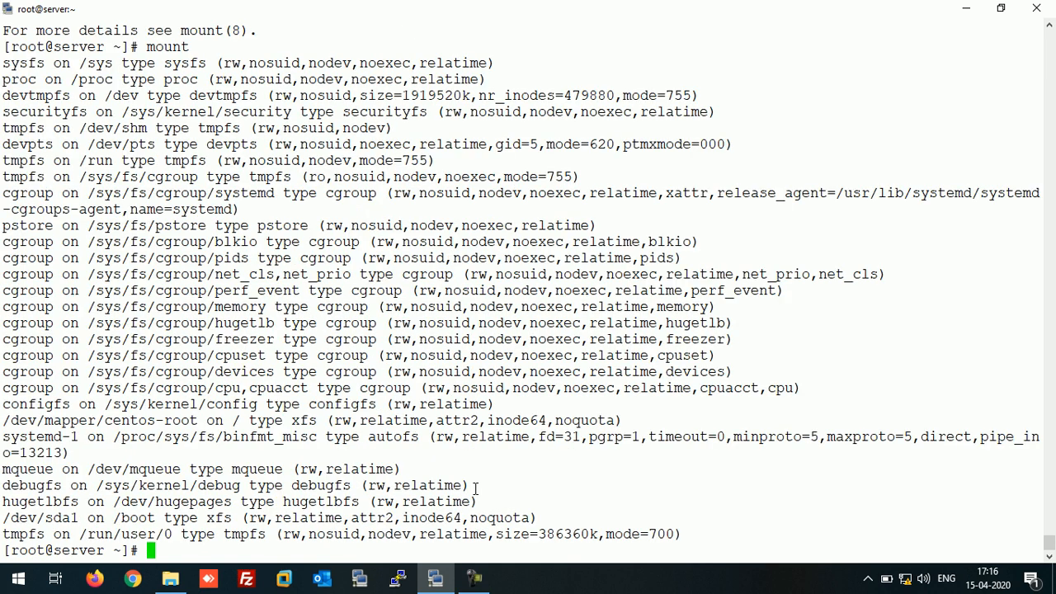
{"action": "type", "text": "mount -"}
{"action": "type", "text": "a"}
- Run mount -a to remount /dev/sdb1 on /test from fstab
{"action": "key", "text": "Return"}
{"action": "key", "text": "Return"}
{"action": "key", "text": "Return"}
{"action": "type", "text": "moun"}
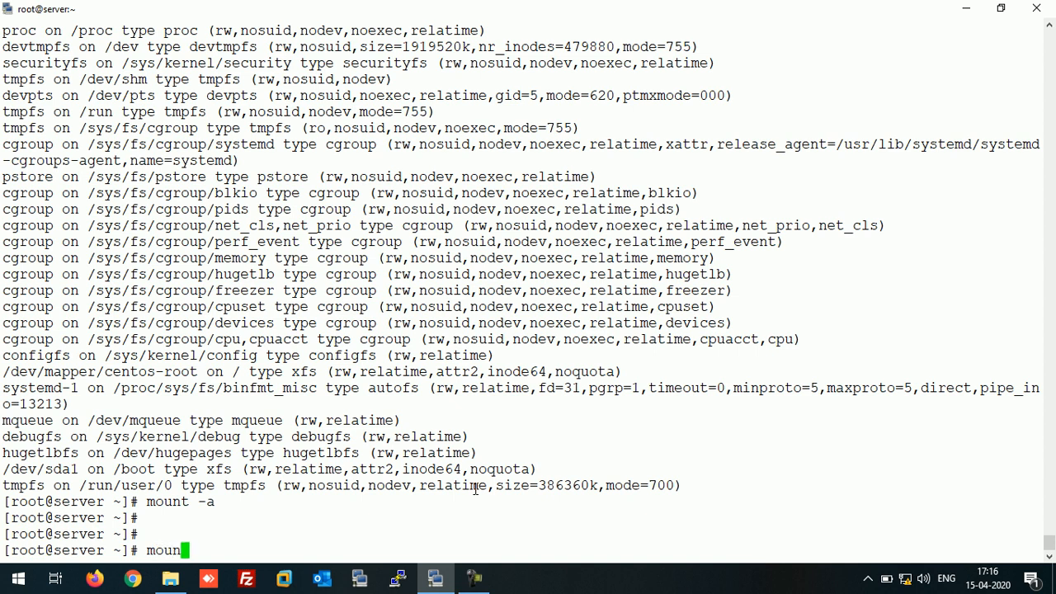
{"action": "type", "text": "t"}
{"action": "key", "text": "Return"}
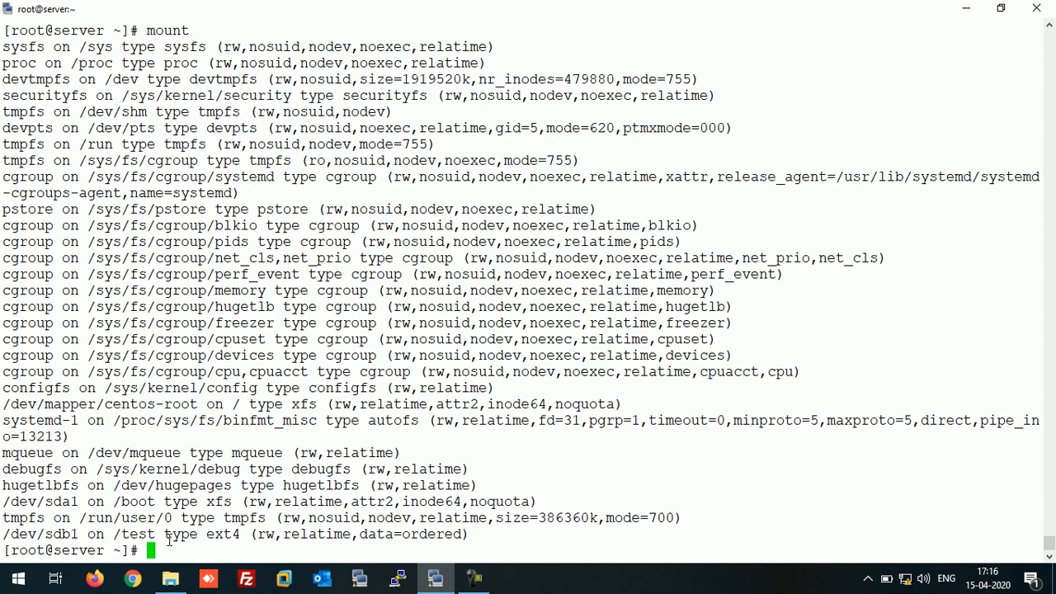
- Point out the /dev/sdb1 on /test type ext4 line in the mount listing
{"action": "mouse_move", "coordinate": [3, 534]}
{"action": "left_mouse_down"}
{"action": "mouse_move", "coordinate": [86, 517]}
{"action": "mouse_move", "coordinate": [176, 537]}
{"action": "mouse_move", "coordinate": [405, 517]}
{"action": "mouse_move", "coordinate": [463, 534]}
{"action": "left_mouse_up"}
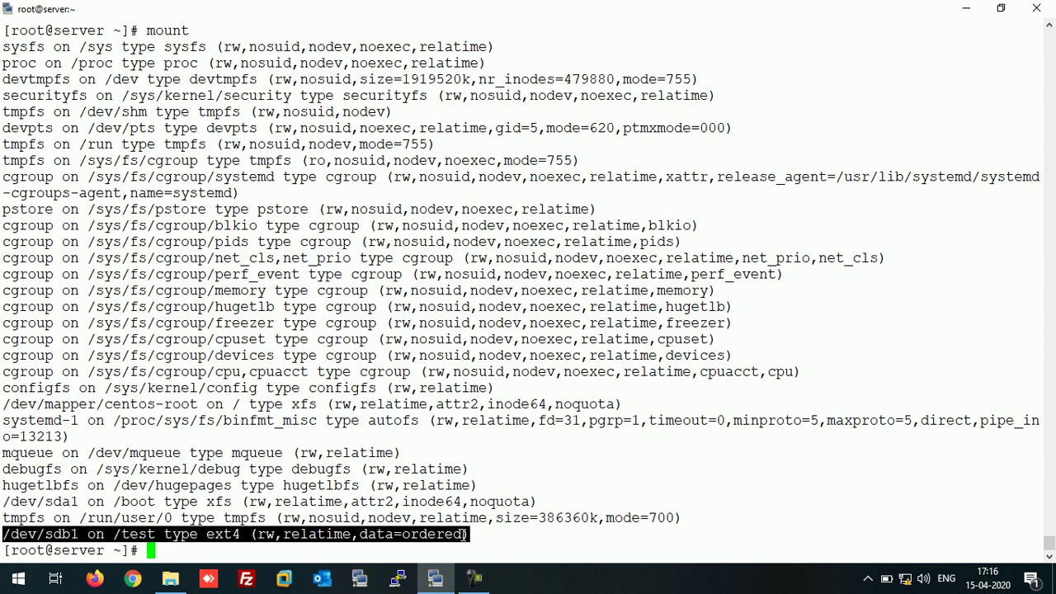
{"action": "left_click", "coordinate": [128, 538]}
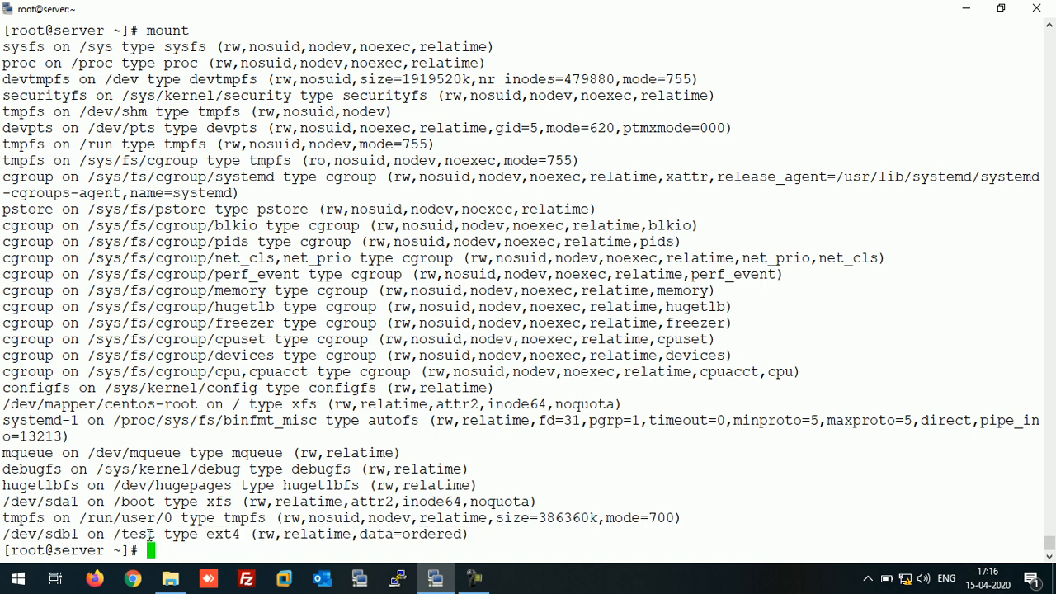
{"action": "left_click_drag", "start_coordinate": [5, 534], "coordinate": [129, 534]}
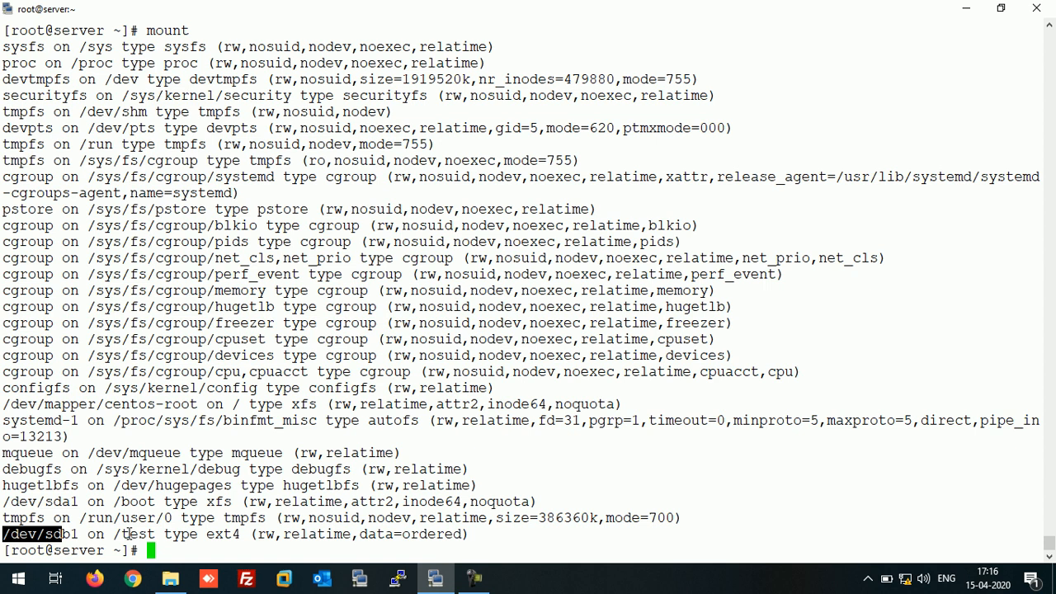
{"action": "type", "text": "mount -a"}
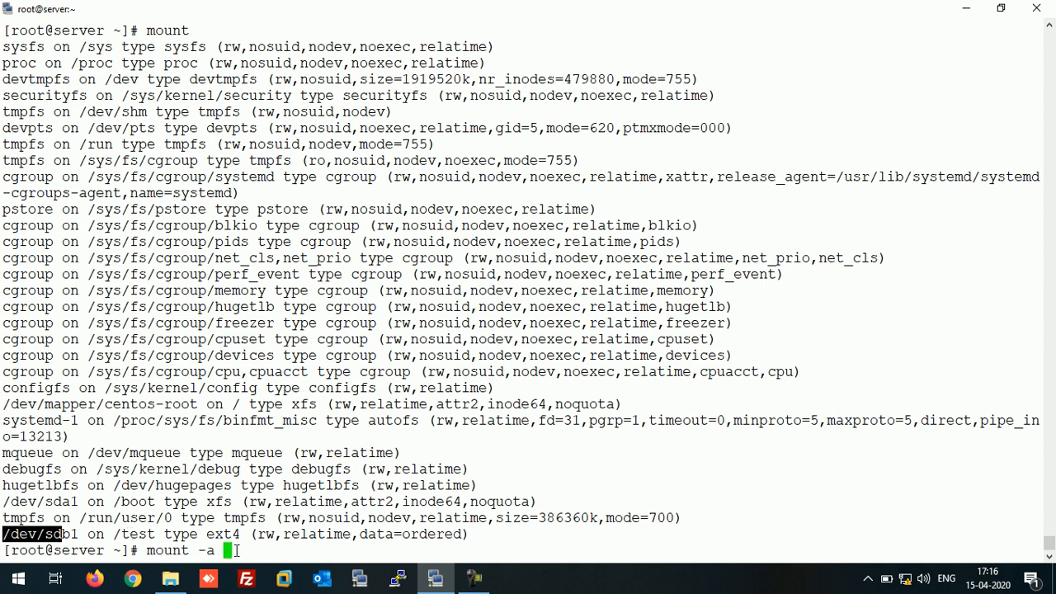
{"action": "left_click", "coordinate": [237, 550]}
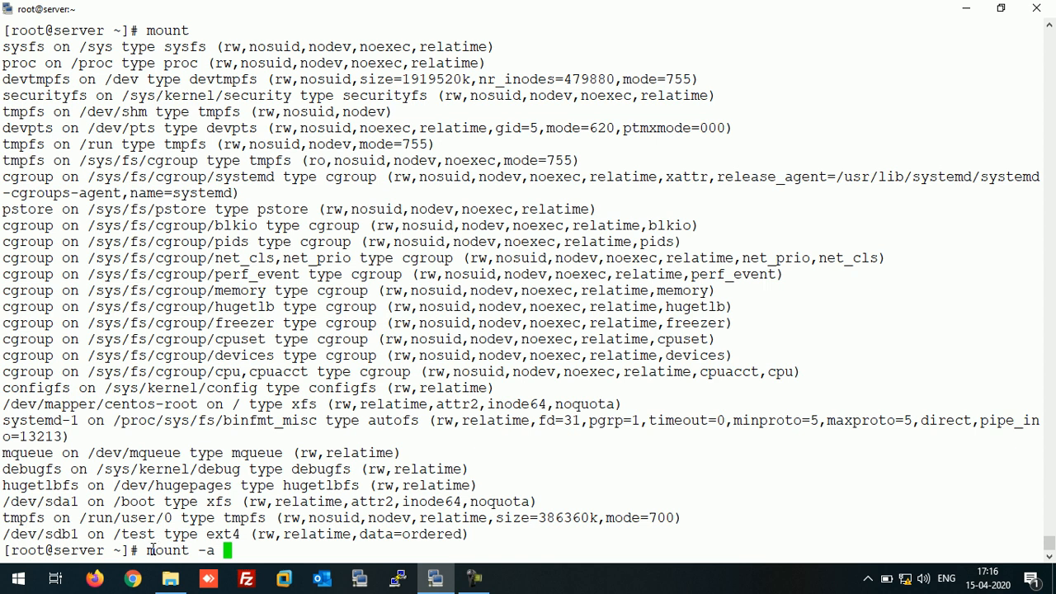
{"action": "left_click_drag", "start_coordinate": [4, 534], "coordinate": [249, 533]}
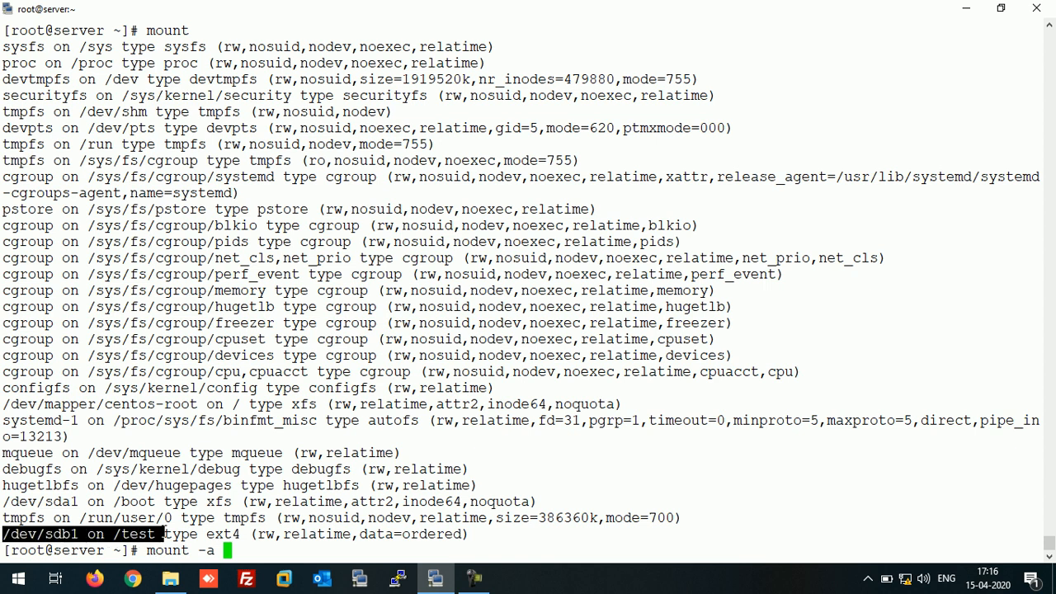
{"action": "left_click", "coordinate": [257, 547]}
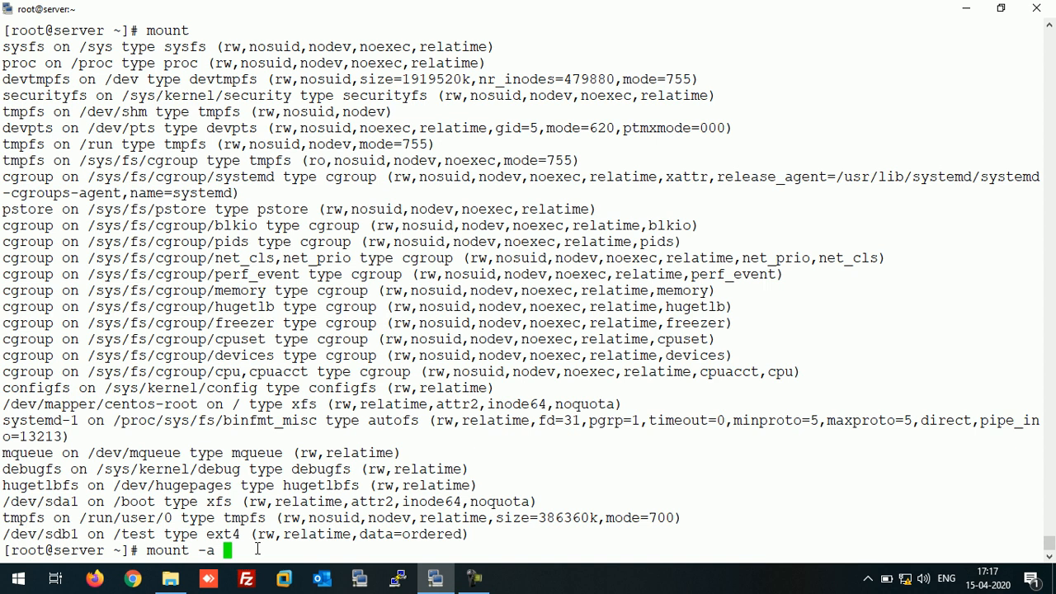
- Clear the terminal with Ctrl+L, leaving mount -a typed at the prompt
{"action": "key", "text": "ctrl+l"}
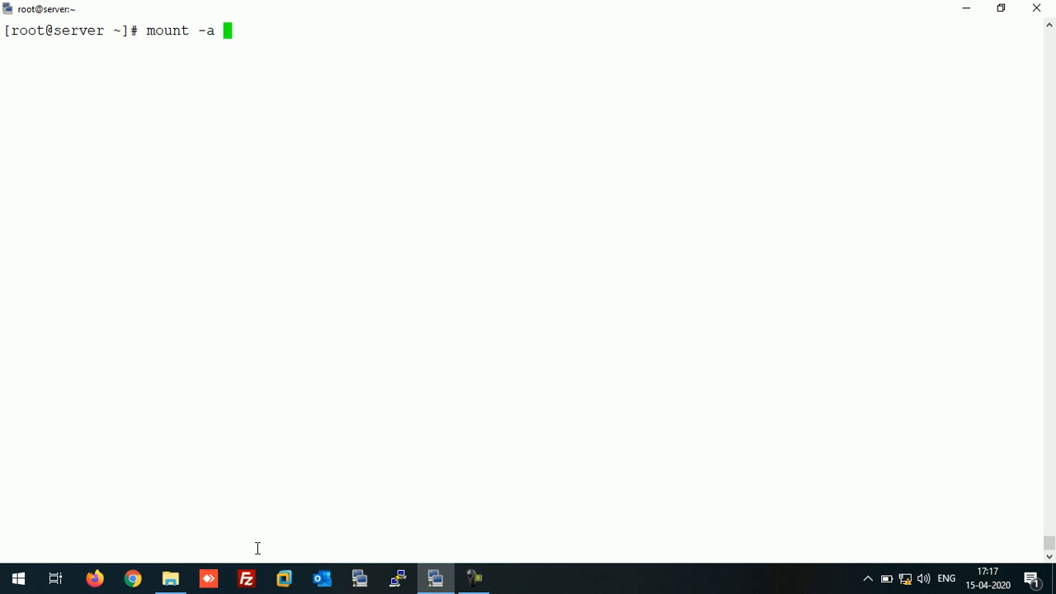
{"action": "left_click", "coordinate": [476, 578]}
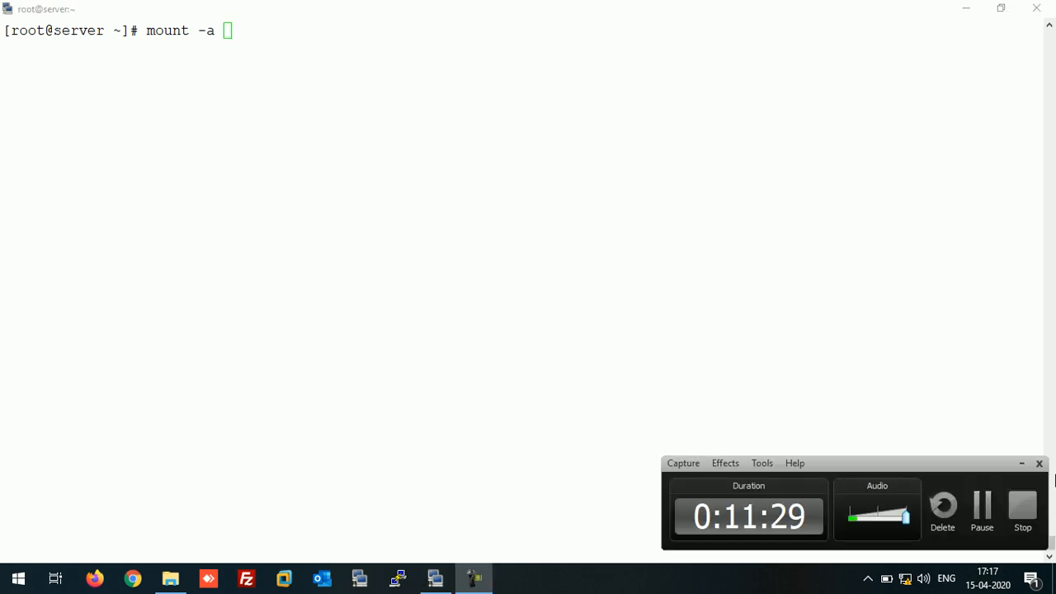